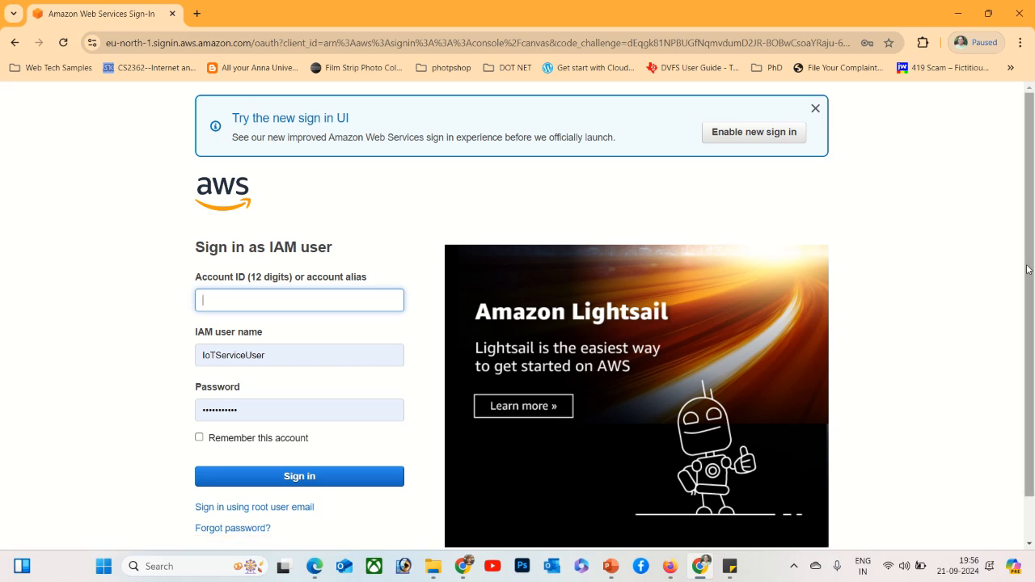
Sign in as the root user, using the saved root user email address and its saved password.
scroll(1032, 332, down, 1)
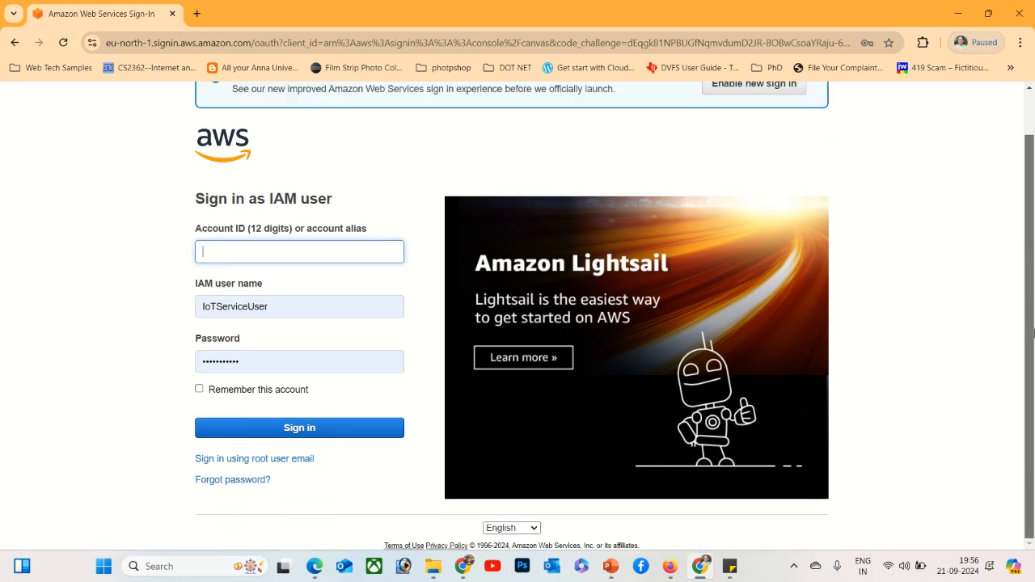
click(260, 459)
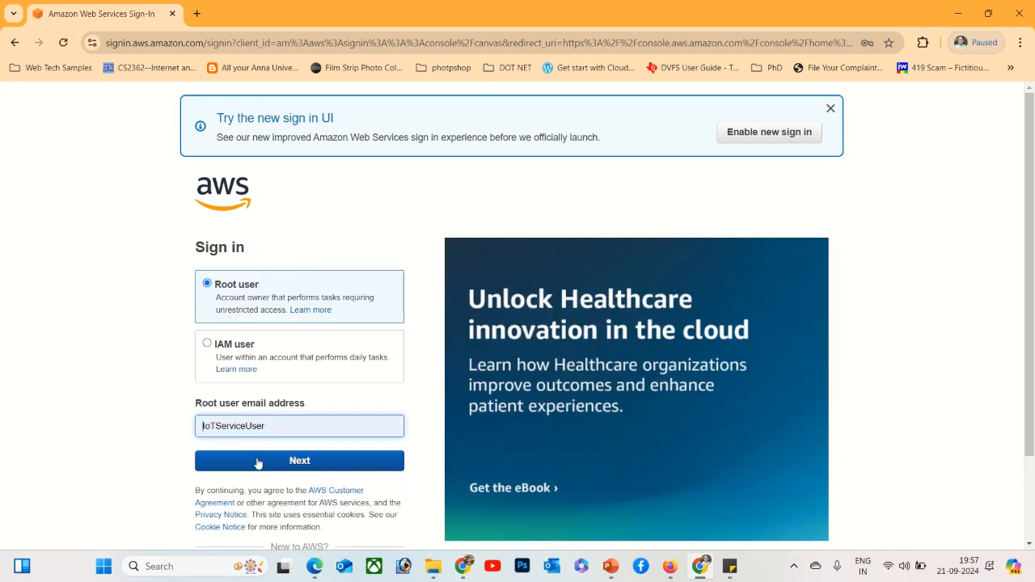
double_click(271, 426)
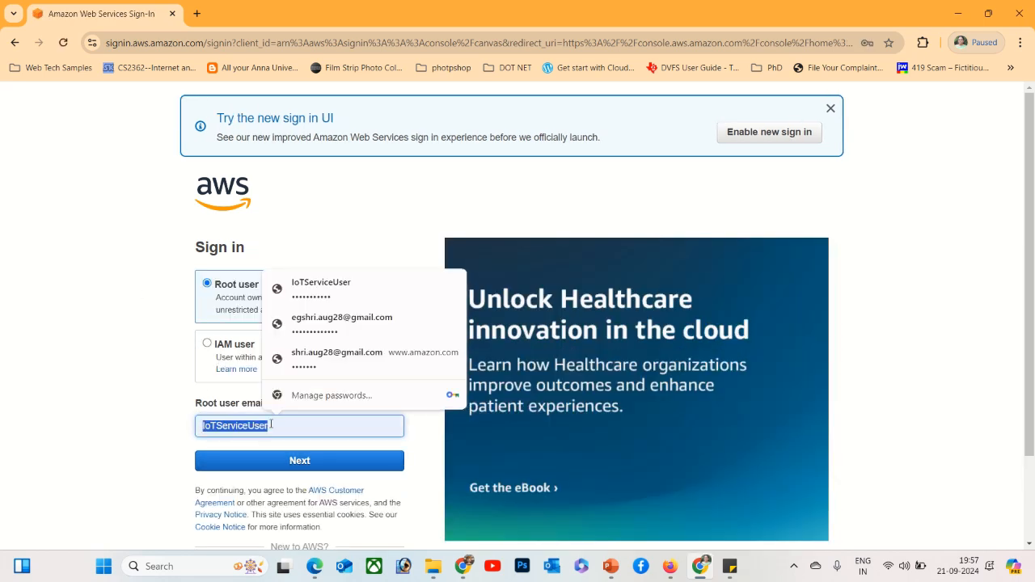
click(275, 324)
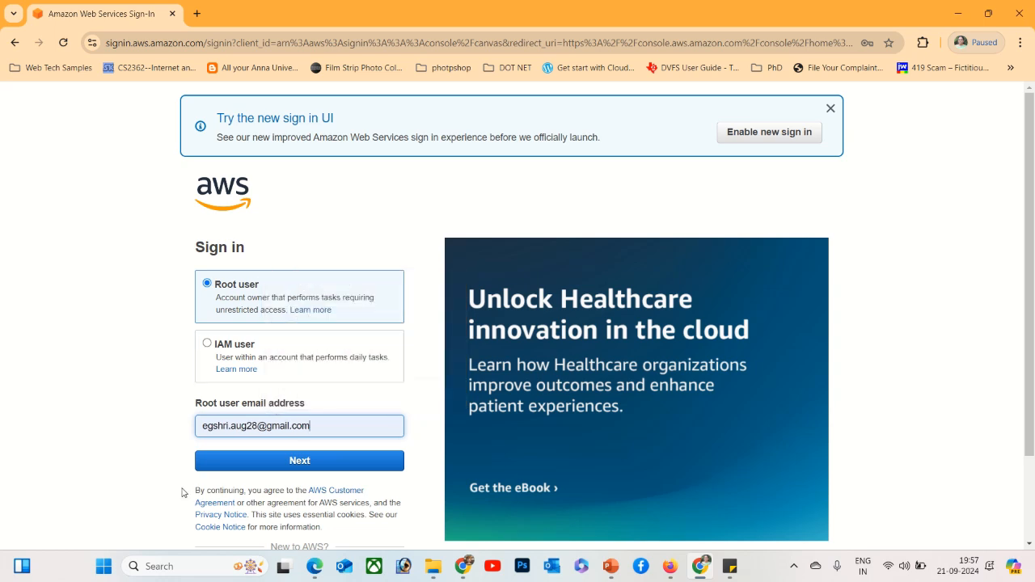
click(248, 459)
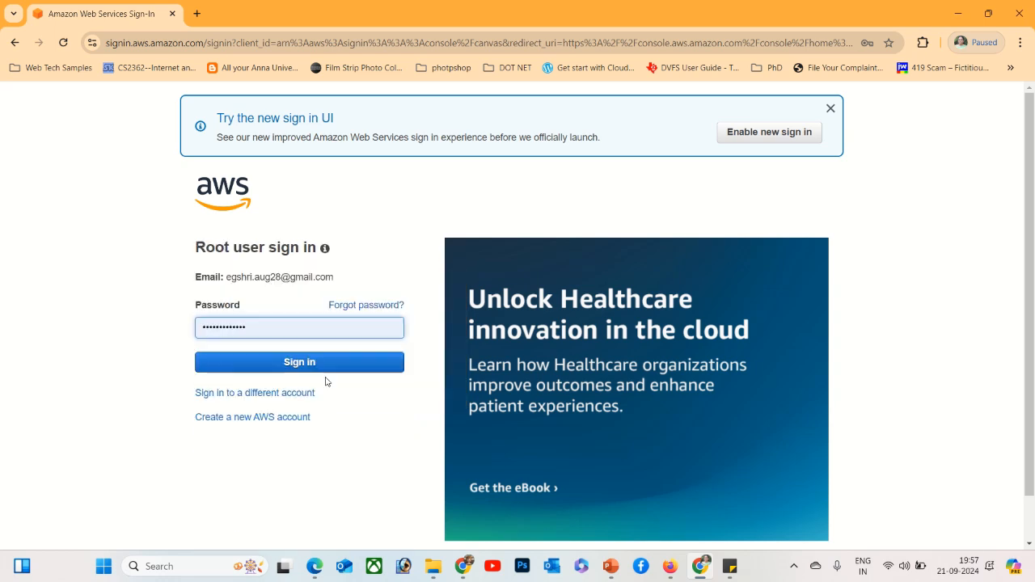
click(346, 366)
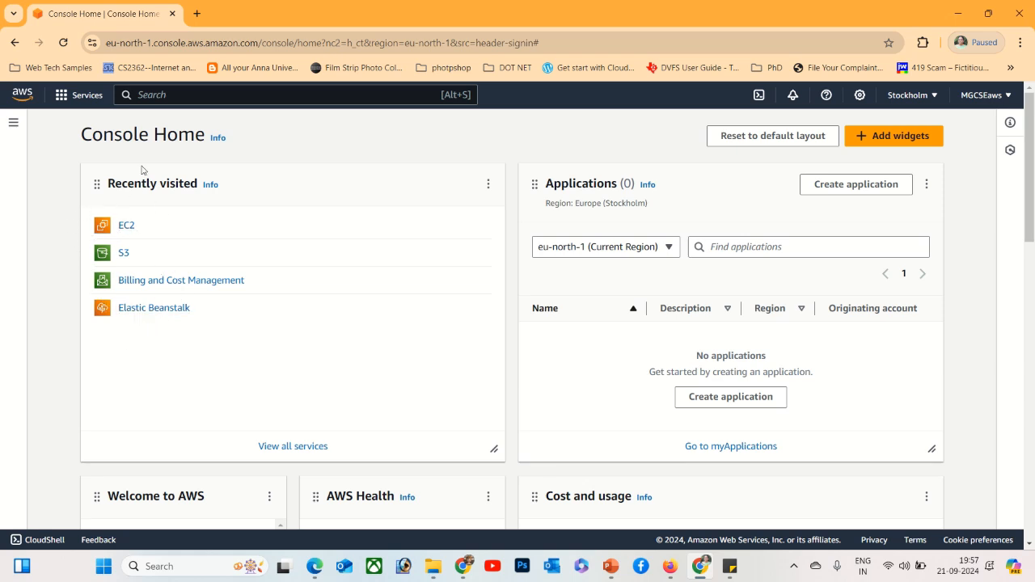
Search the services for ec2, open EC2 and go to its list of instances.
click(230, 97)
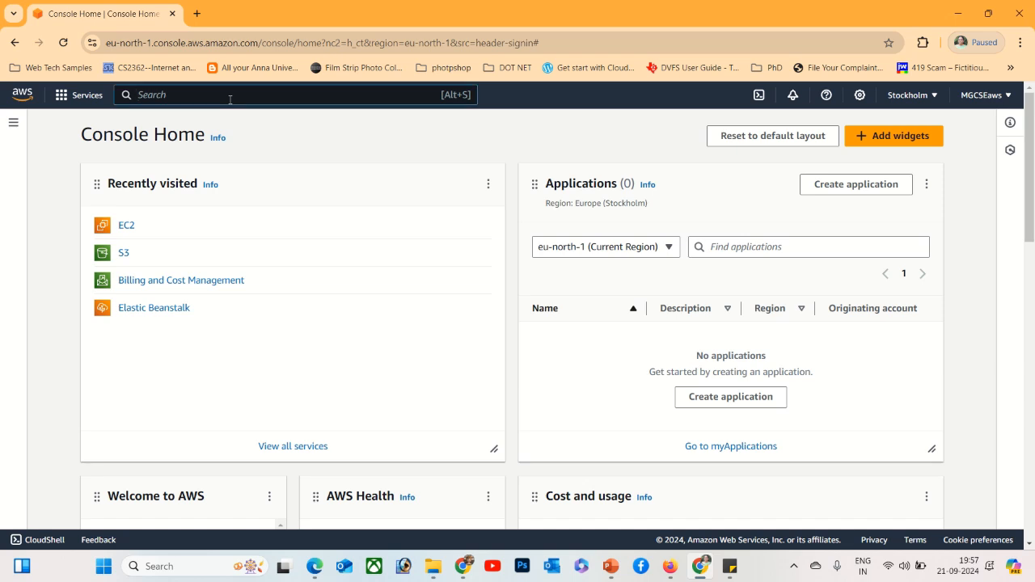
text(ec2)
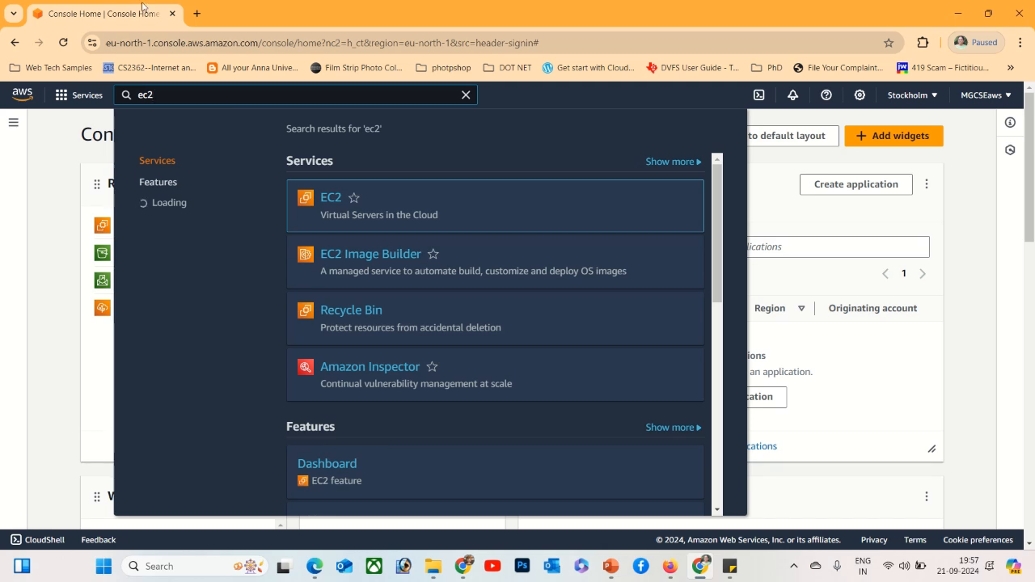
click(330, 199)
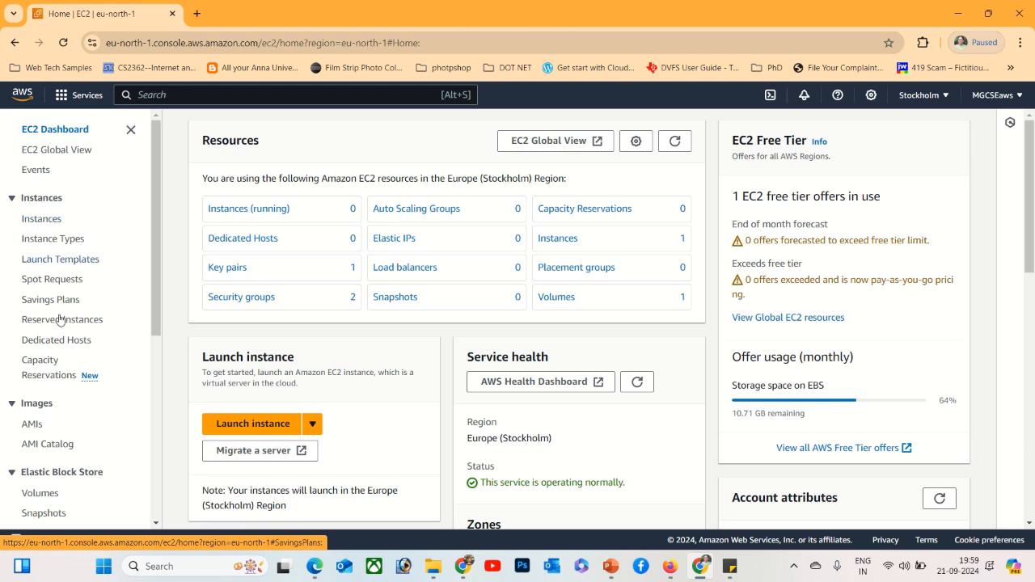
click(44, 223)
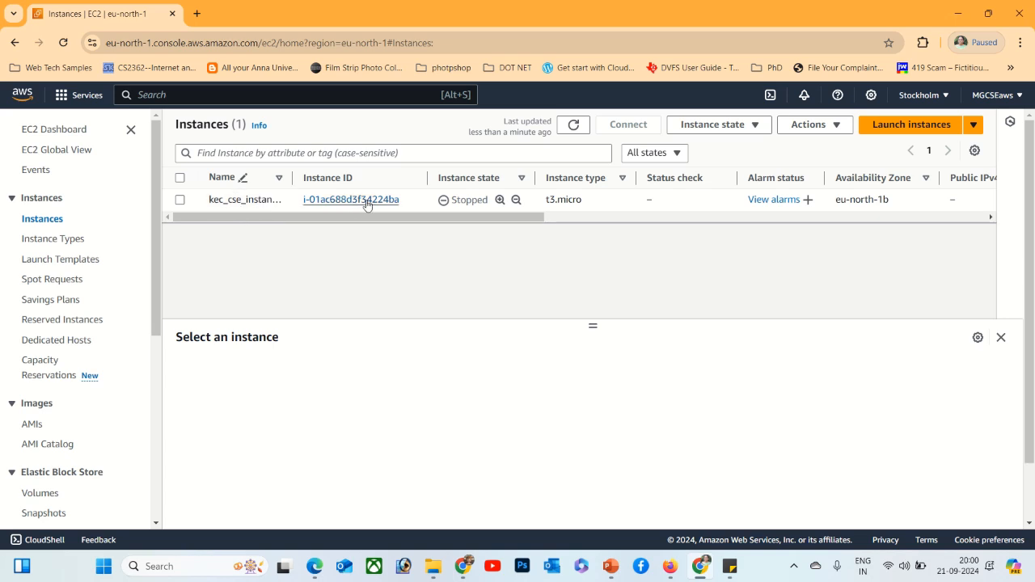
Start launching a new instance and name it iotlabwinserver.
click(916, 129)
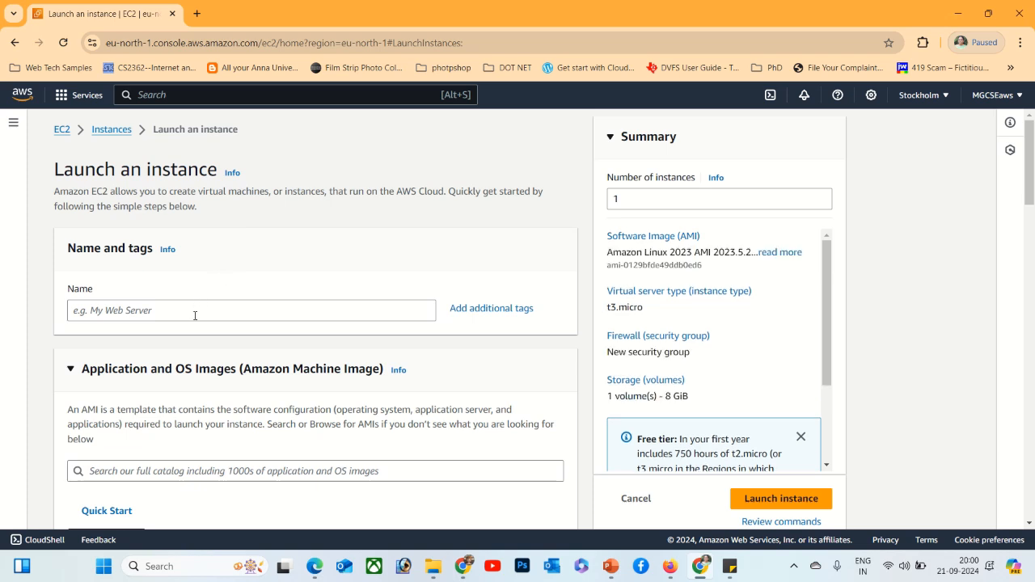
click(195, 316)
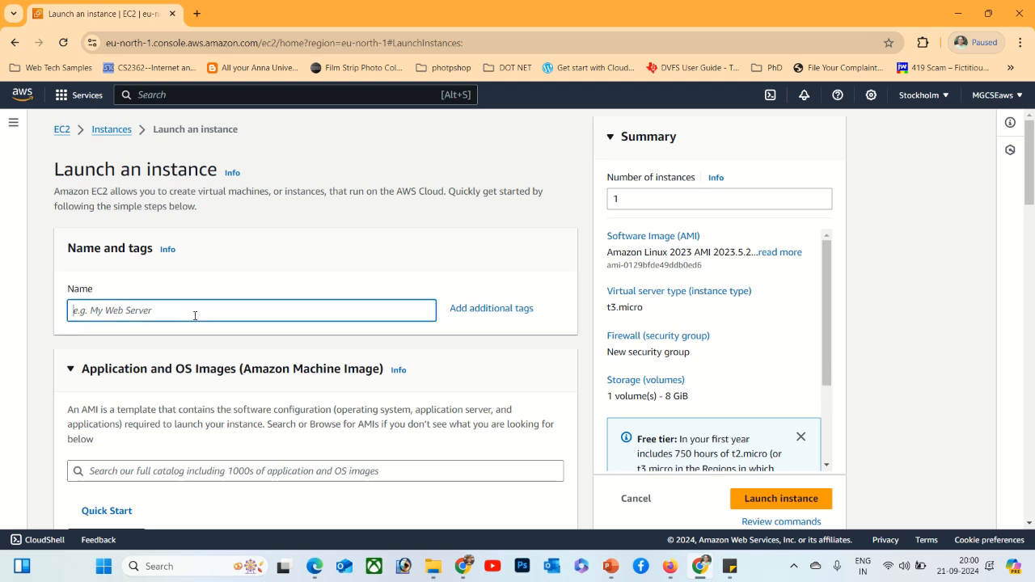
text(l)
key(BackSpace)
text(Io)
key(BackSpace)
key(BackSpace)
text(iotlabs)
text(erver)
click(99, 310)
text(vir)
click(229, 278)
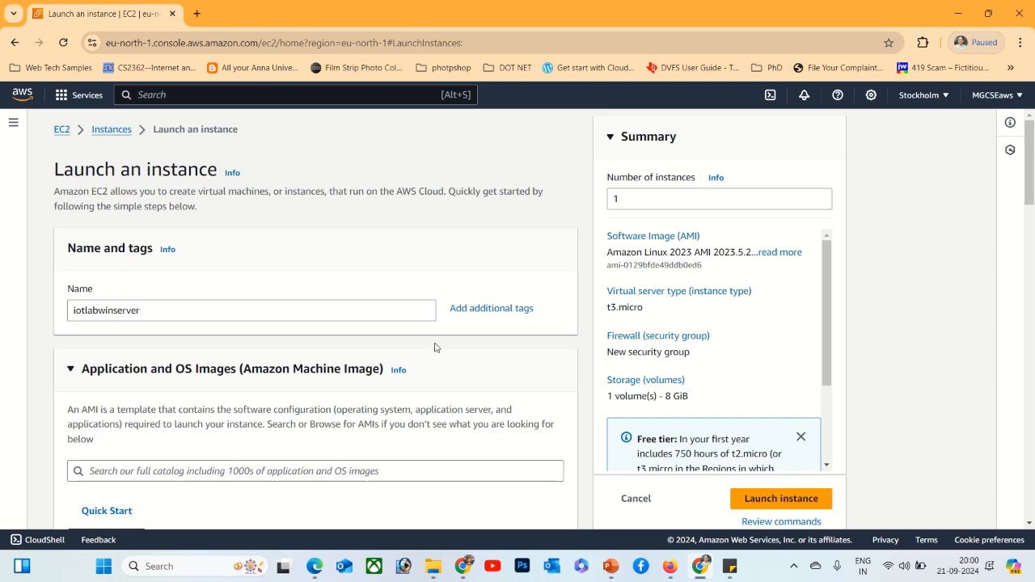
Choose Windows as the operating system, with Microsoft Windows Server 2022 Base as the machine image.
drag(1031, 144, 1032, 194)
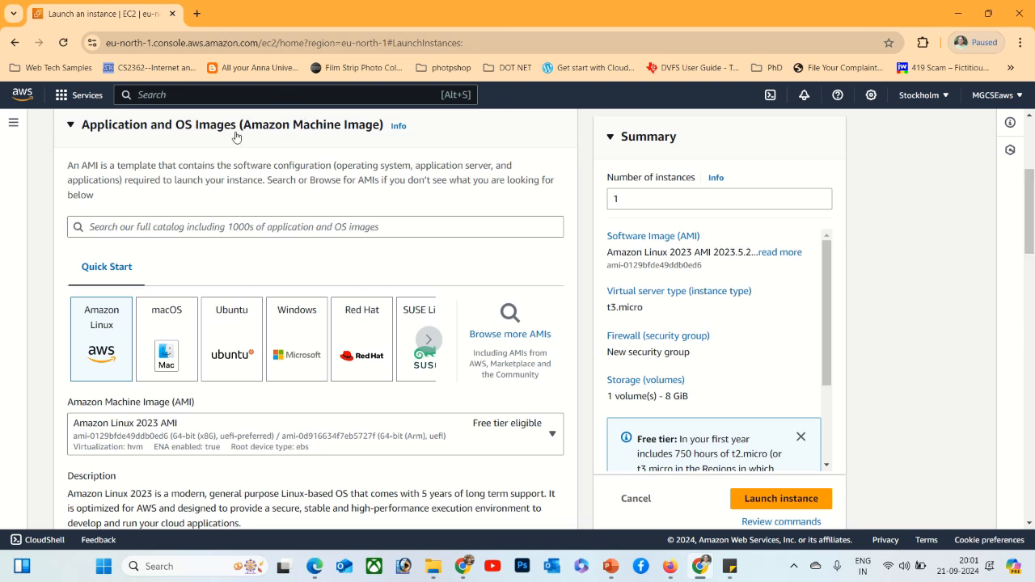
click(300, 330)
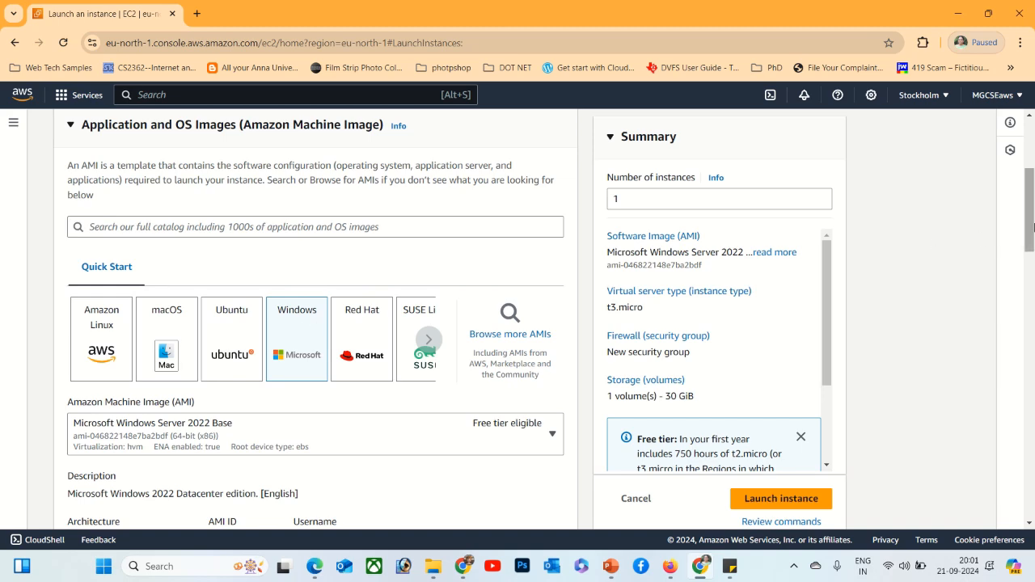
scroll(233, 198, down, 3)
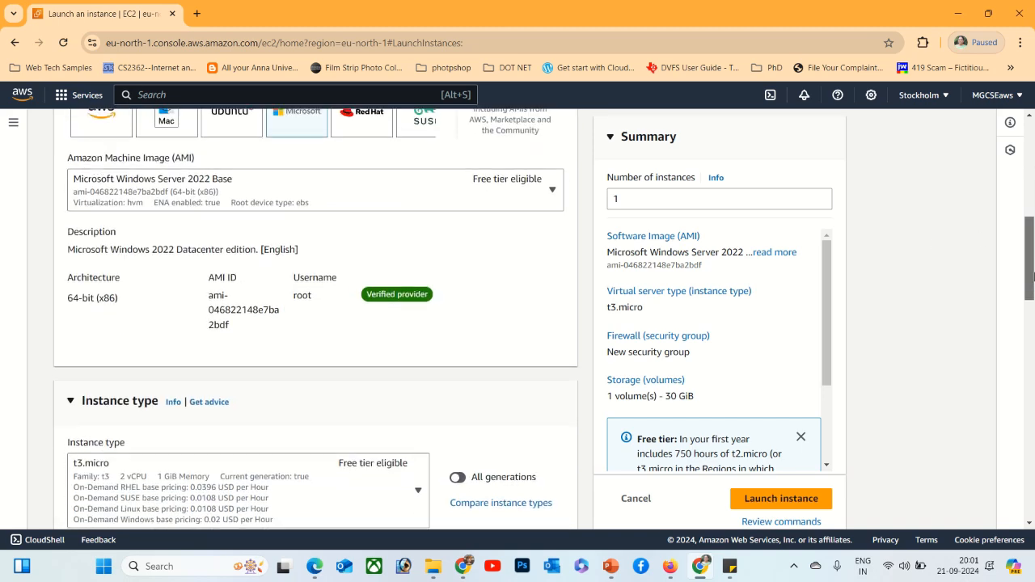
click(553, 194)
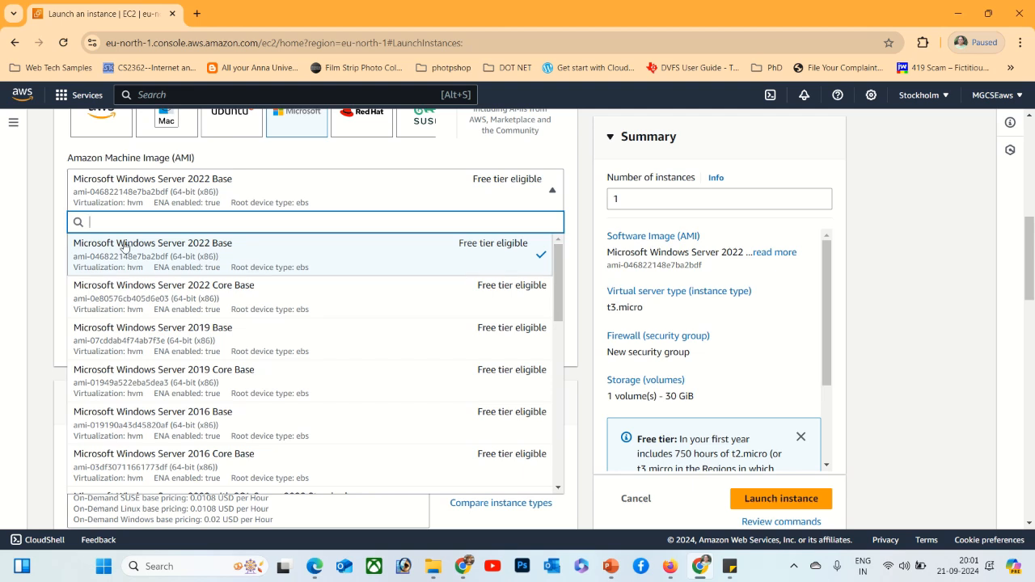
click(206, 261)
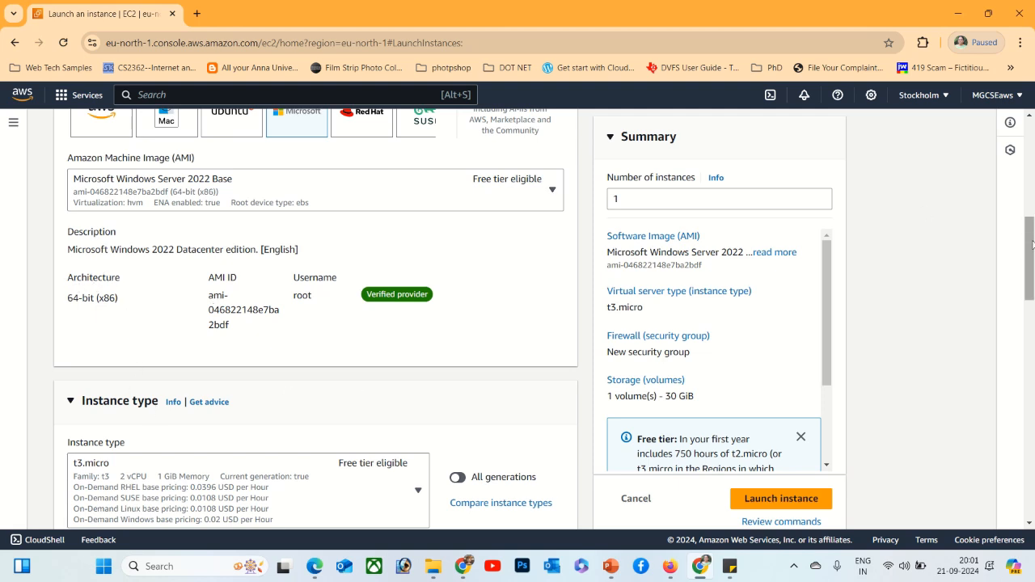
Look through the available instance types and select the free-tier-eligible t3.micro.
drag(1032, 244, 1032, 281)
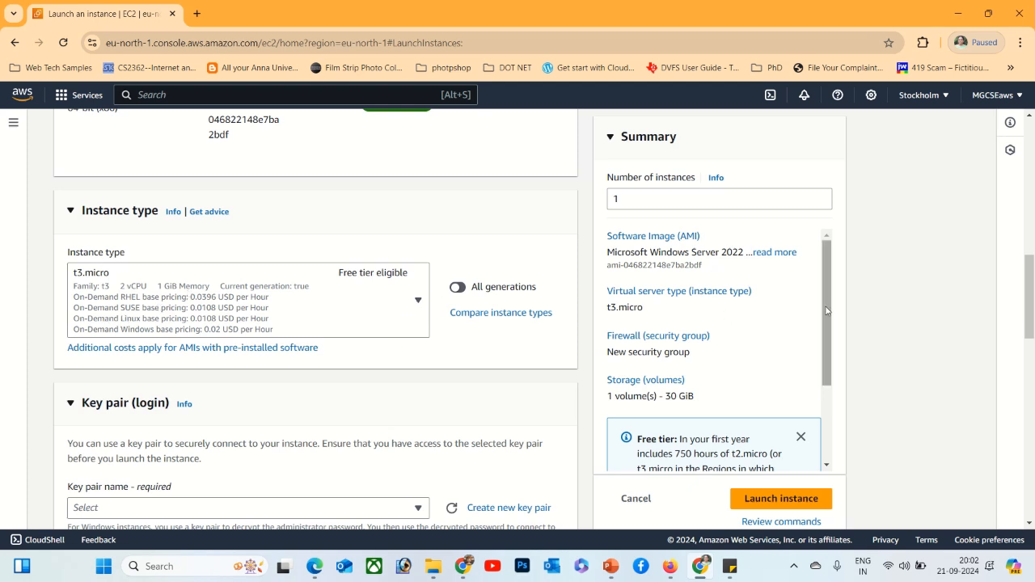
click(418, 303)
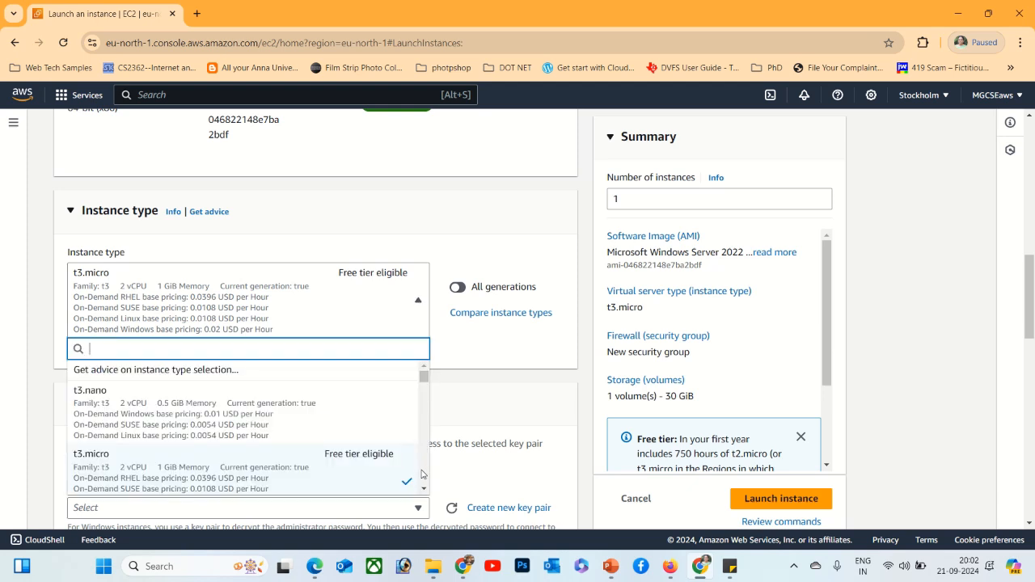
scroll(424, 477, down, 3)
scroll(422, 477, down, 10)
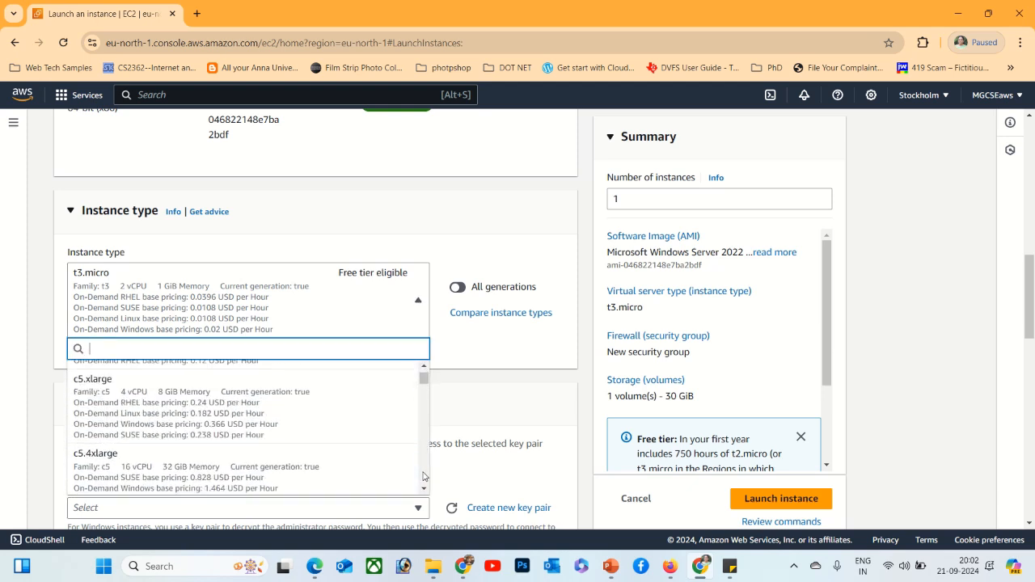
scroll(423, 477, down, 3)
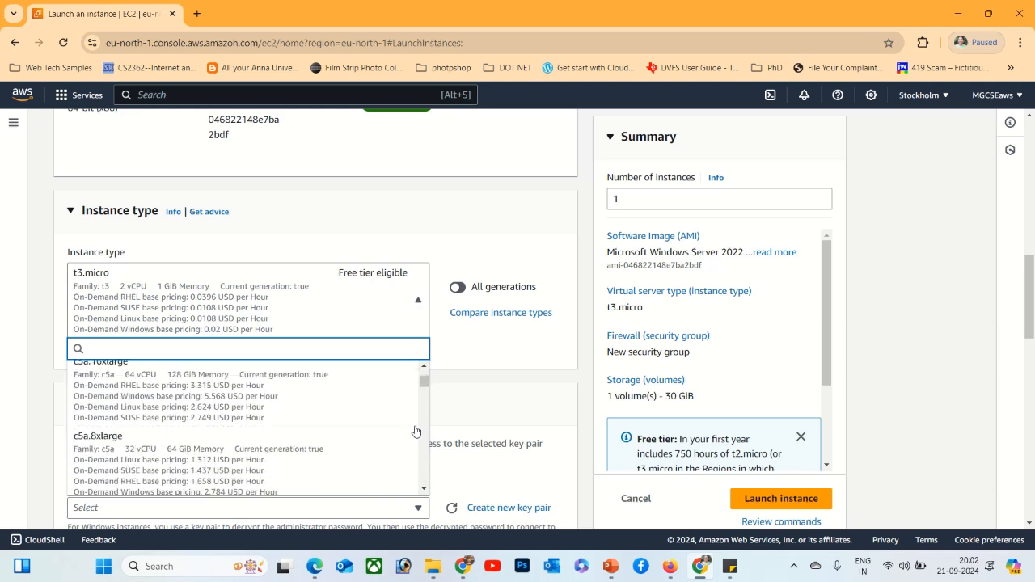
mouse_move(423, 386)
mouse_down()
mouse_move(426, 440)
mouse_move(425, 378)
mouse_up()
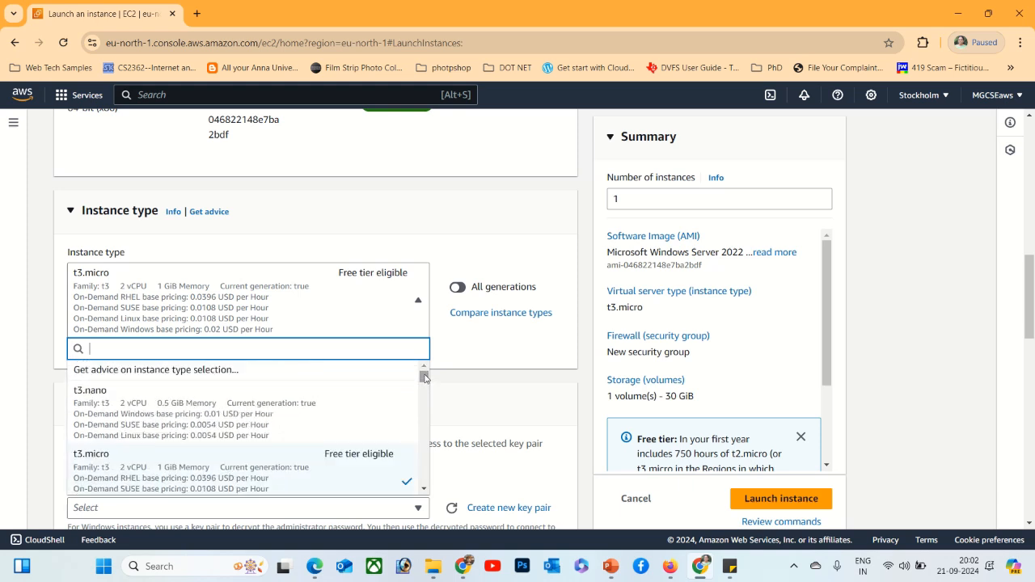
click(186, 483)
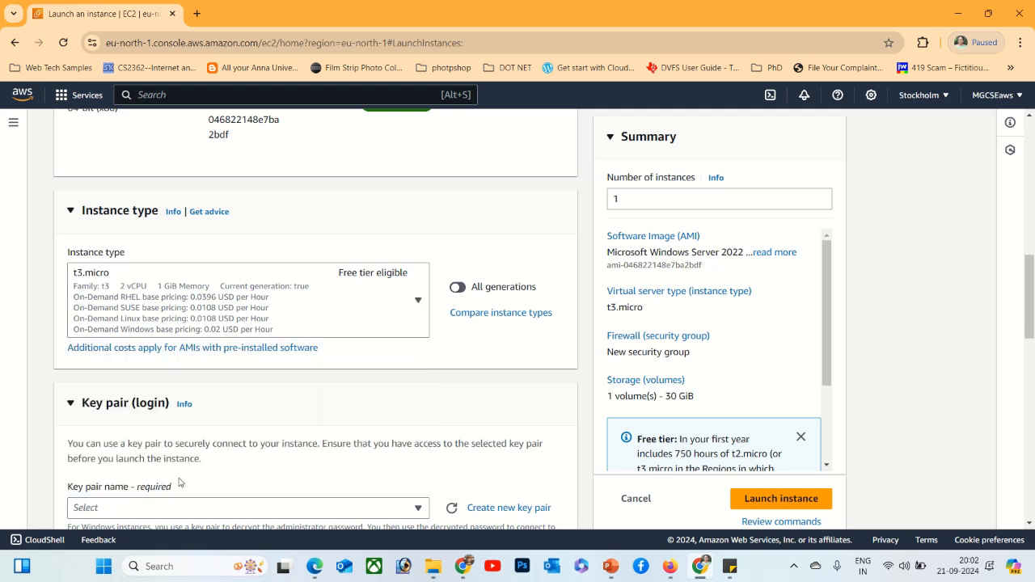
Create a new RSA key pair named iotkeypair in .pem format for the instance and dismiss the download scan notice.
drag(1031, 276, 1032, 312)
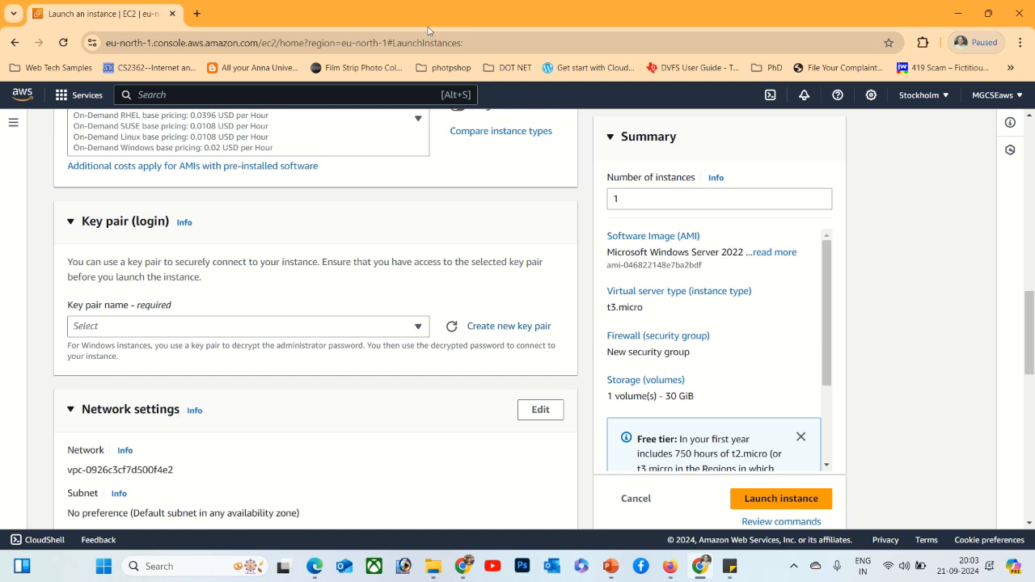
mouse_move(429, 26)
click(419, 327)
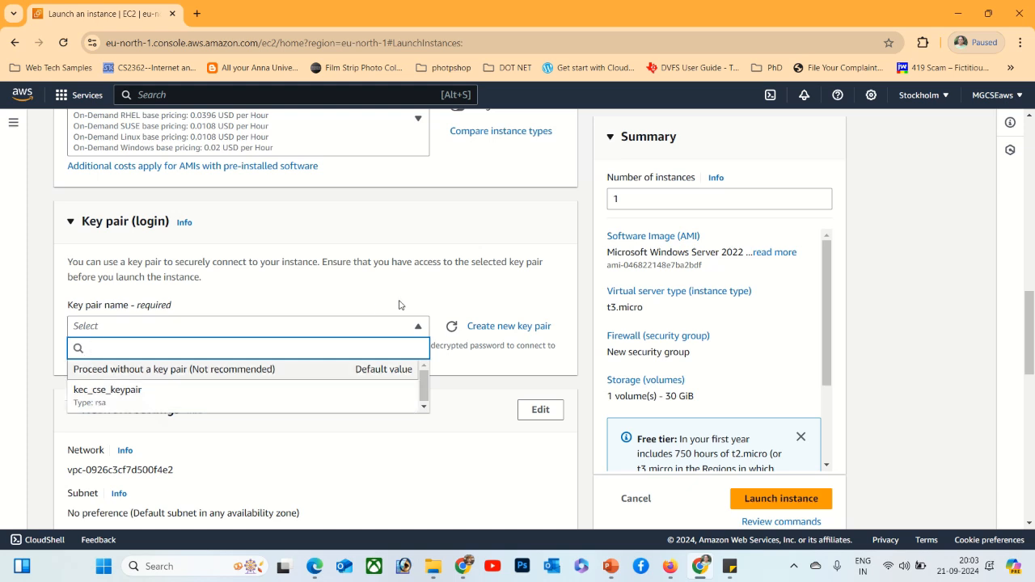
click(436, 296)
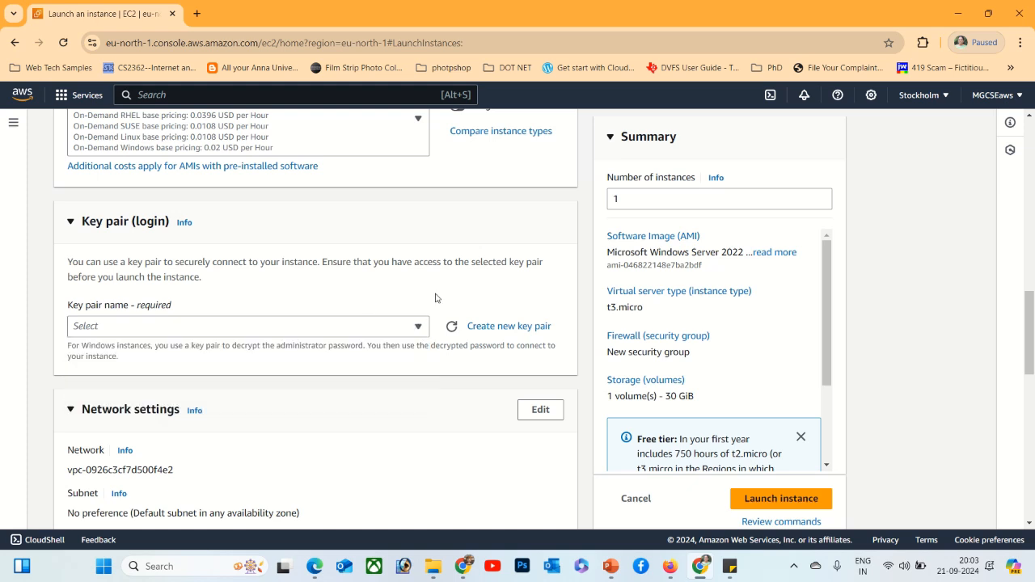
click(515, 328)
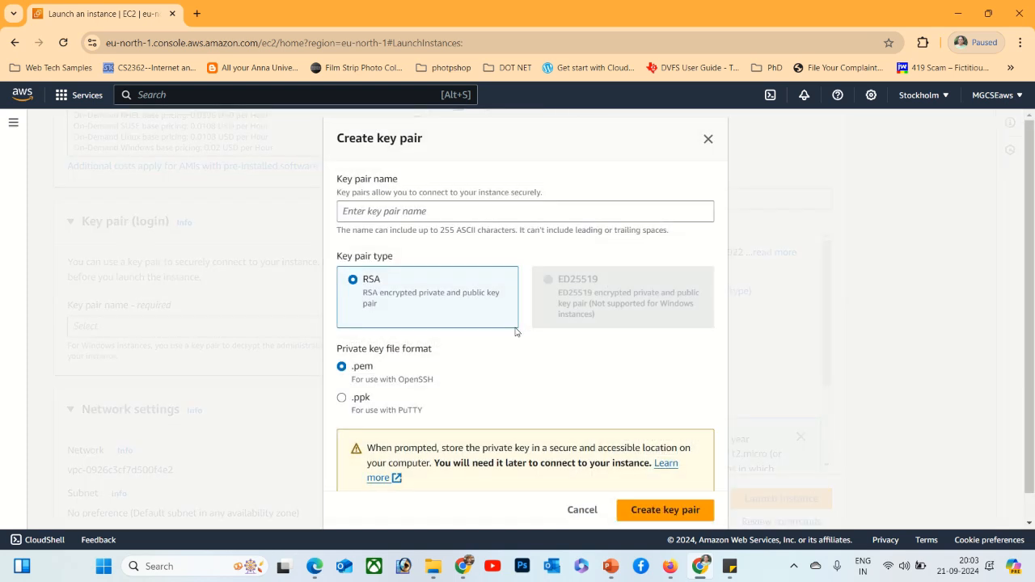
click(402, 210)
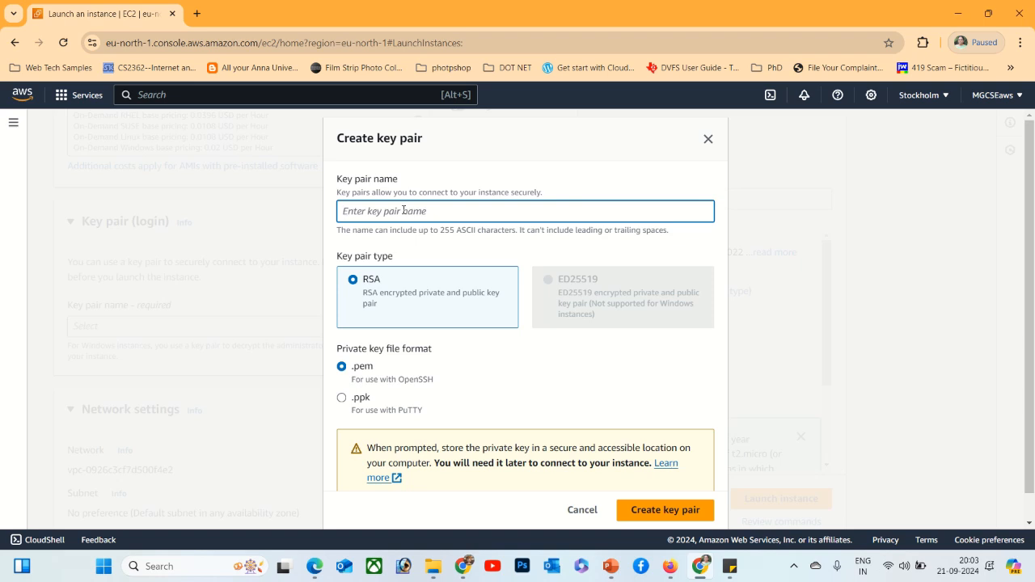
text(iotkeypair)
click(679, 511)
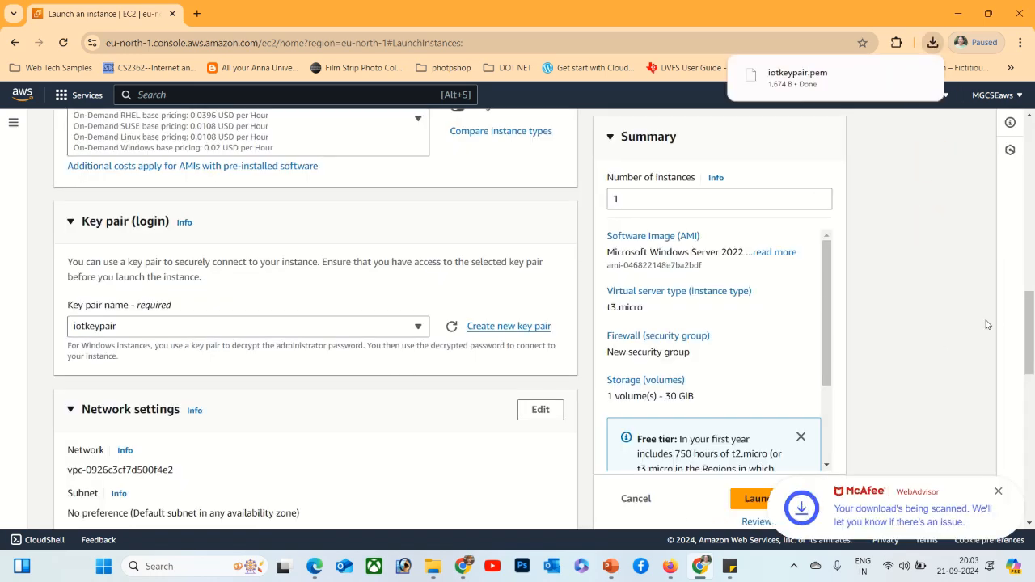
click(997, 493)
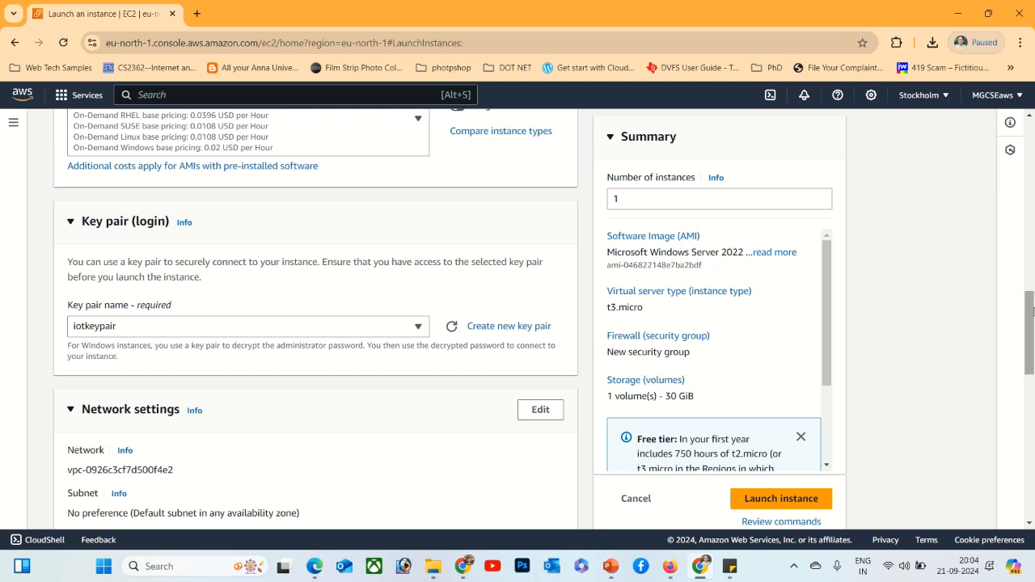
In the new security group's rules, set the source of the allowed RDP traffic to Custom.
scroll(391, 257, down, 2)
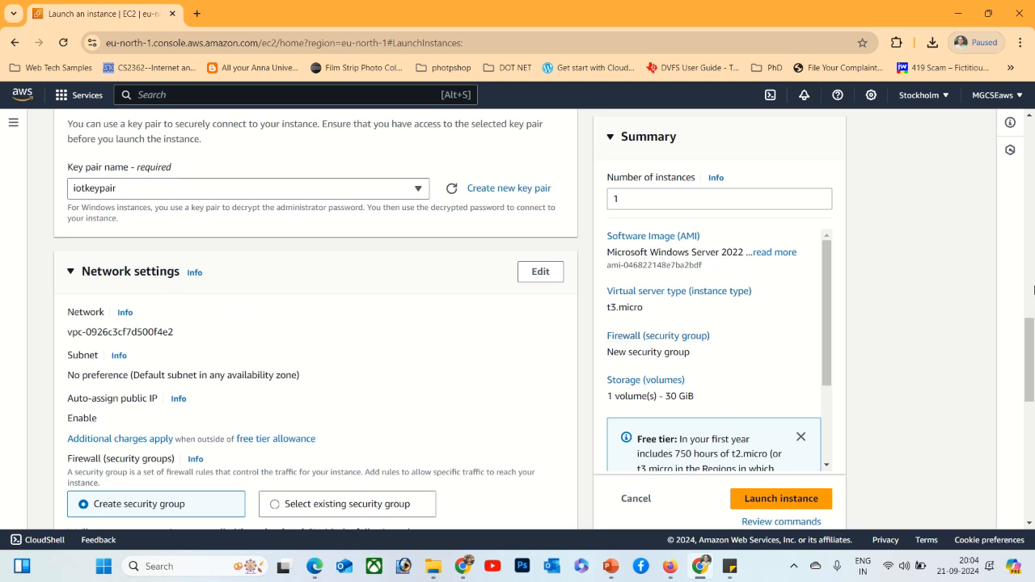
drag(1029, 346, 1032, 404)
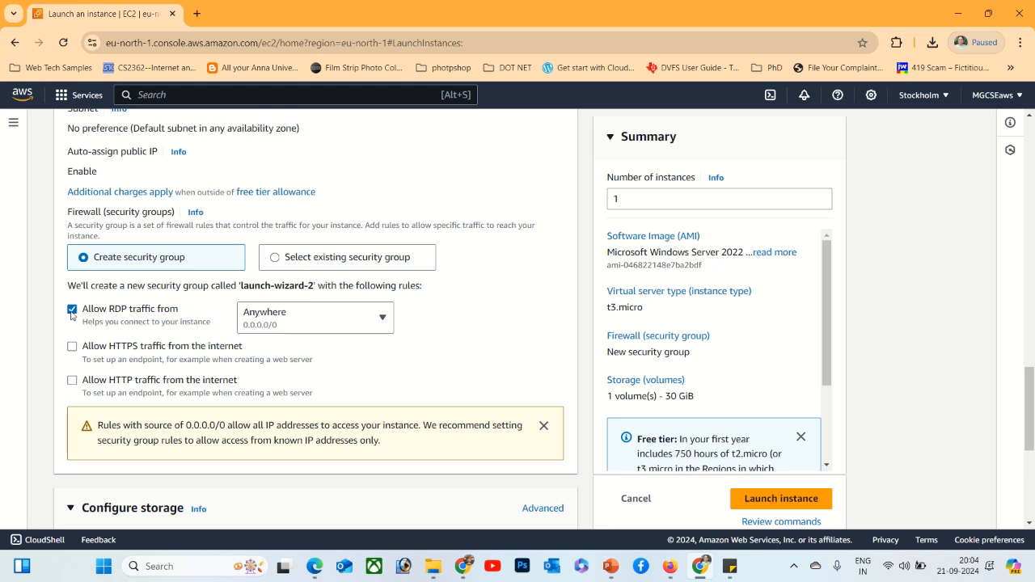
click(385, 324)
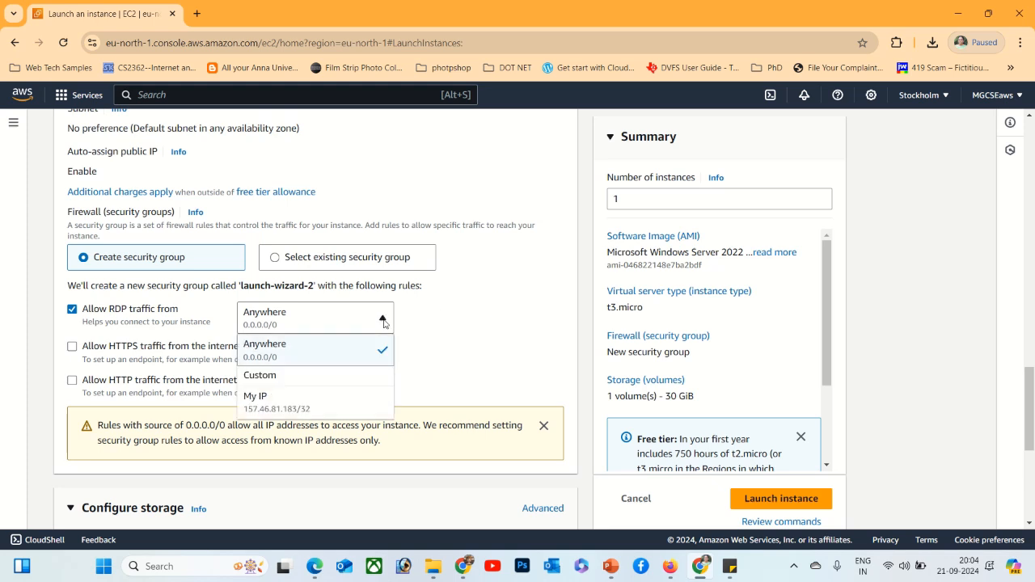
click(316, 375)
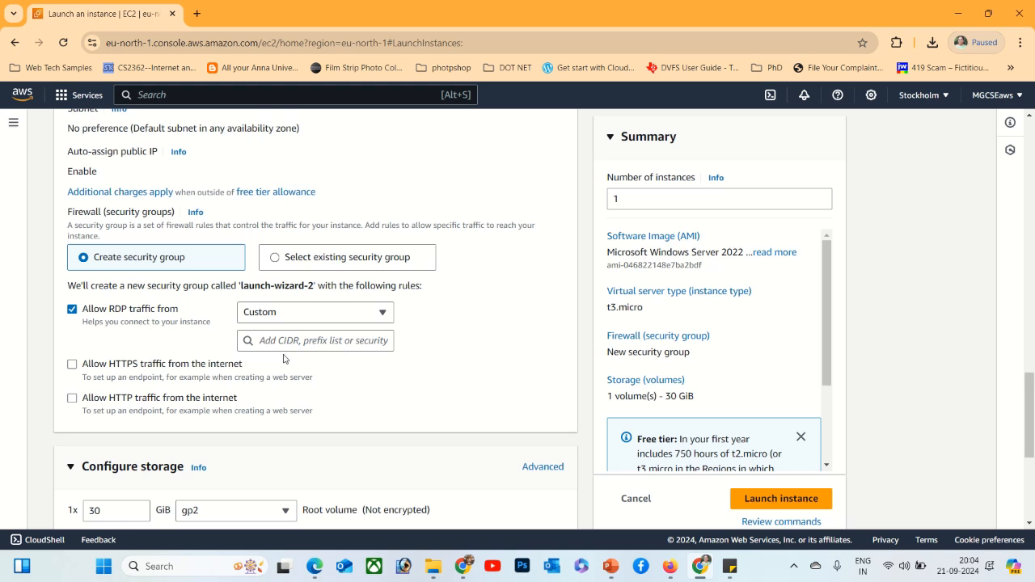
Set the source of the allowed RDP traffic to Anywhere (0.0.0.0/0).
click(383, 313)
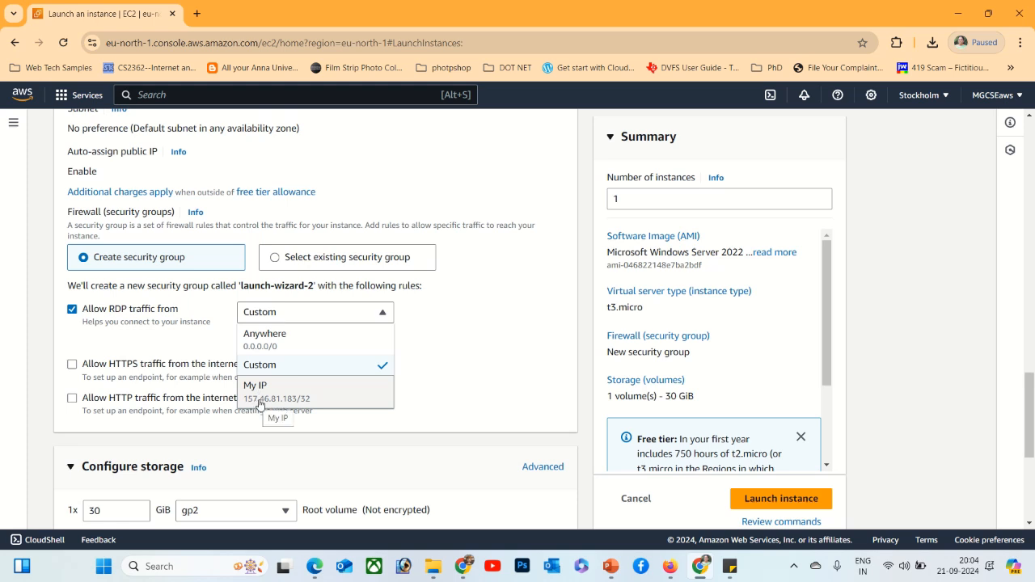
click(294, 346)
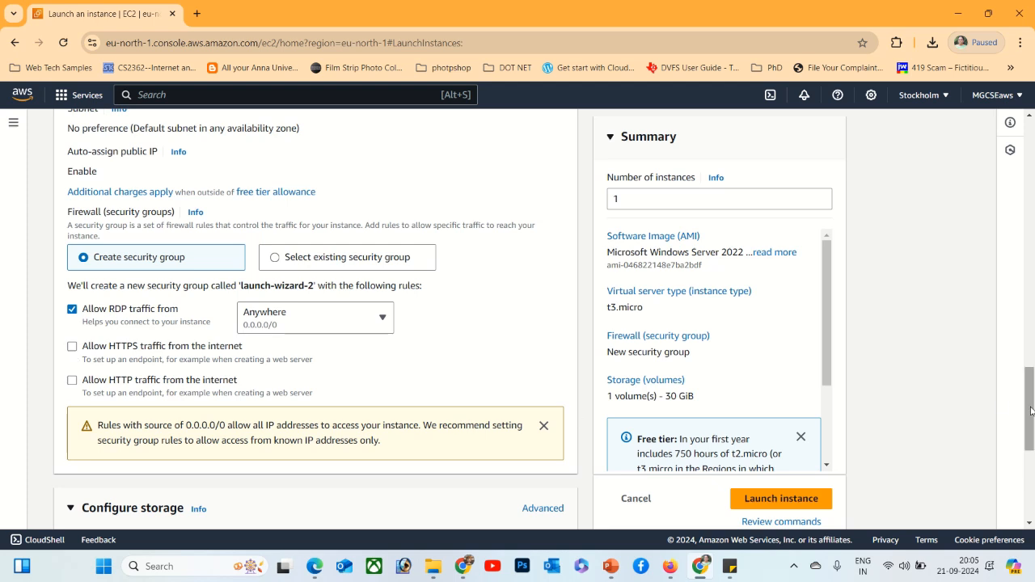
Review the storage settings and launch summary, keep the number of instances at 1, and launch the instance.
scroll(1029, 414, down, 2)
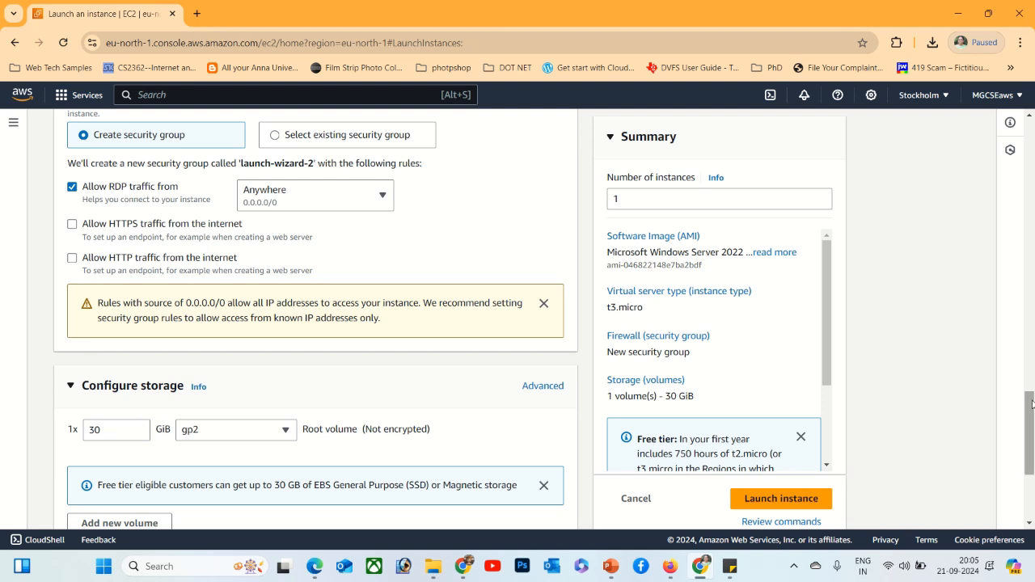
scroll(1028, 432, down, 3)
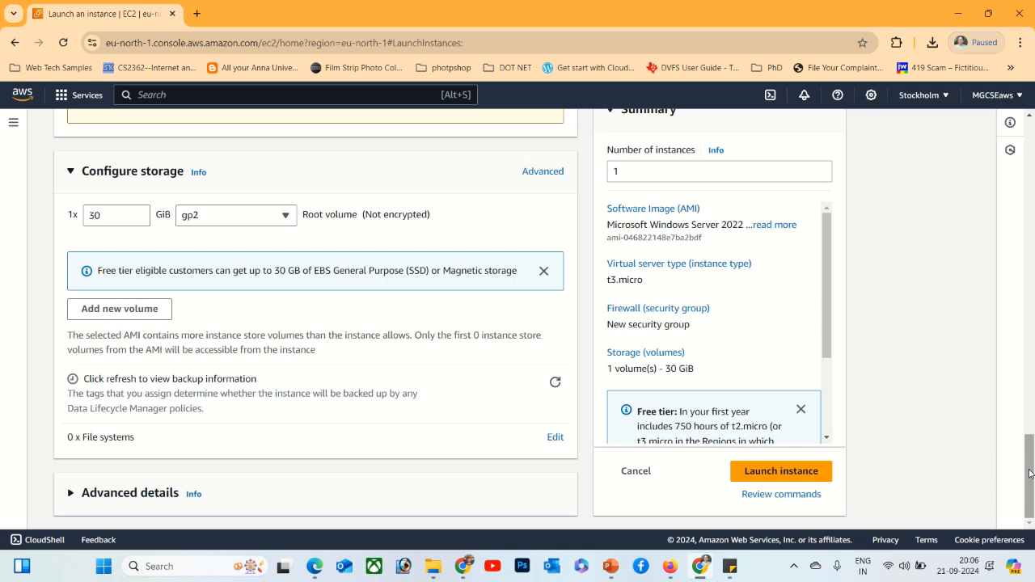
scroll(1030, 473, up, 3)
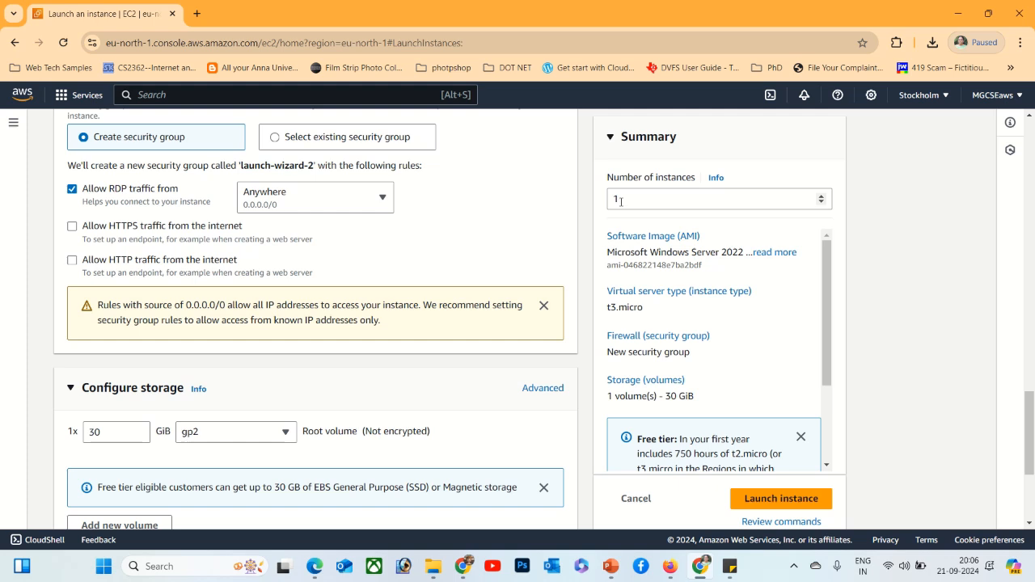
click(621, 200)
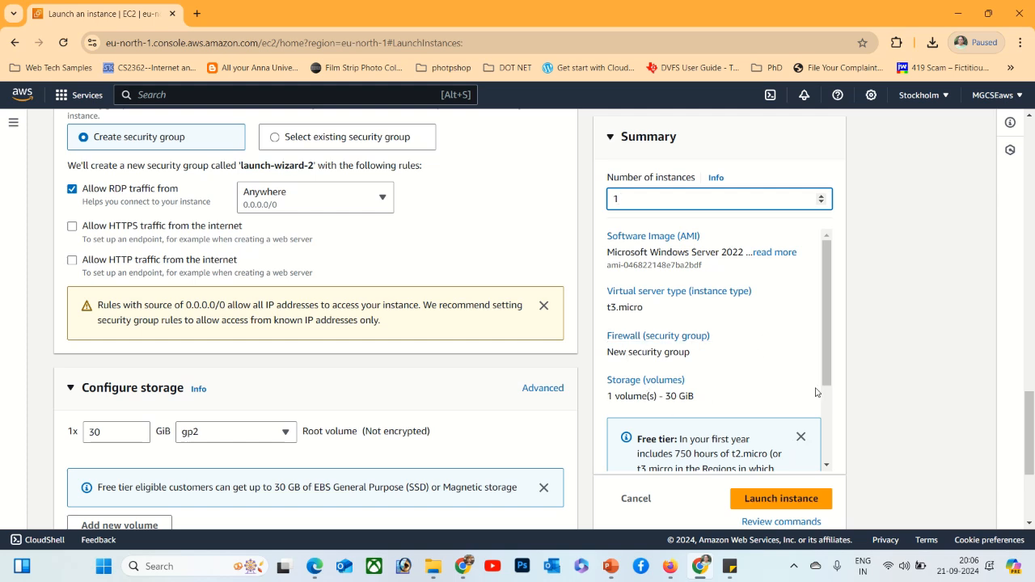
drag(826, 369, 831, 387)
drag(830, 413, 830, 415)
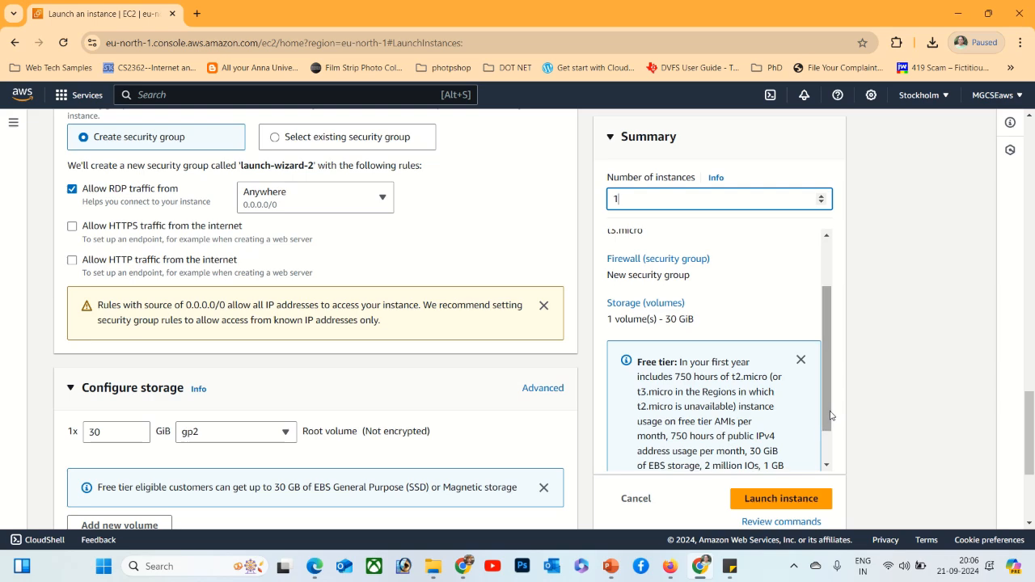
drag(1030, 454, 1034, 499)
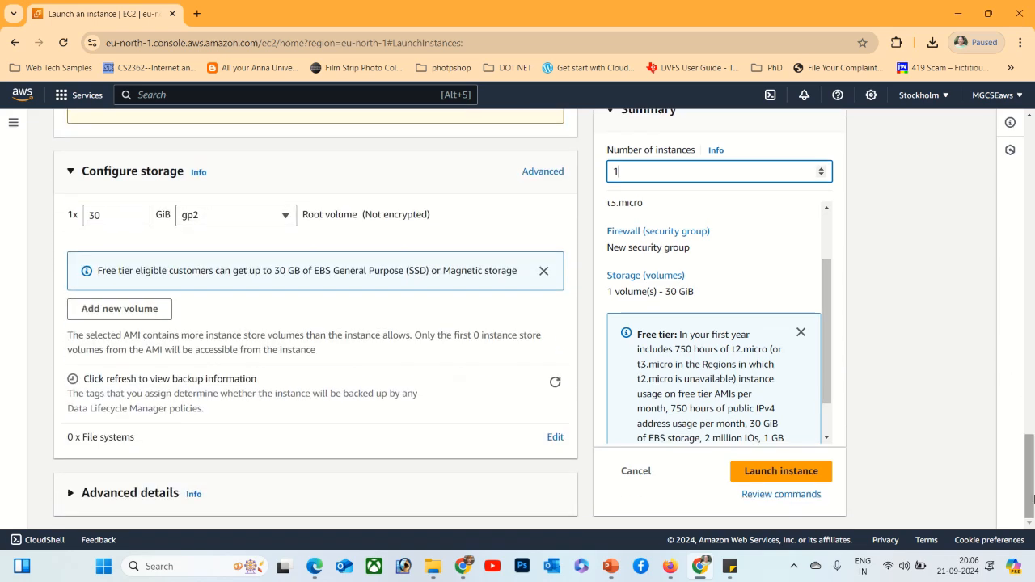
click(760, 477)
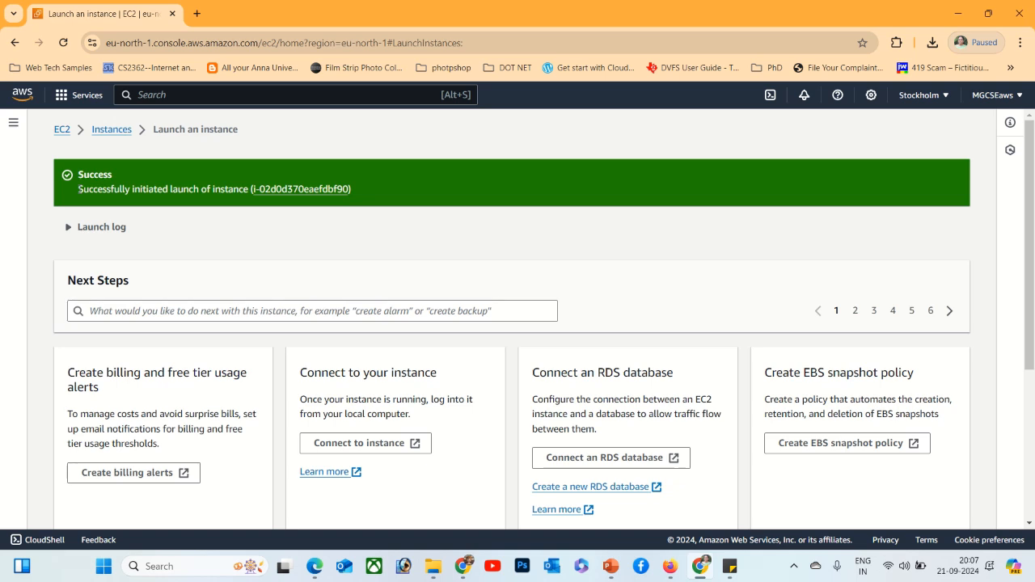
Open the Instances list and refresh it until iotlabwinserver's status check finishes, also checking its public address details.
click(109, 130)
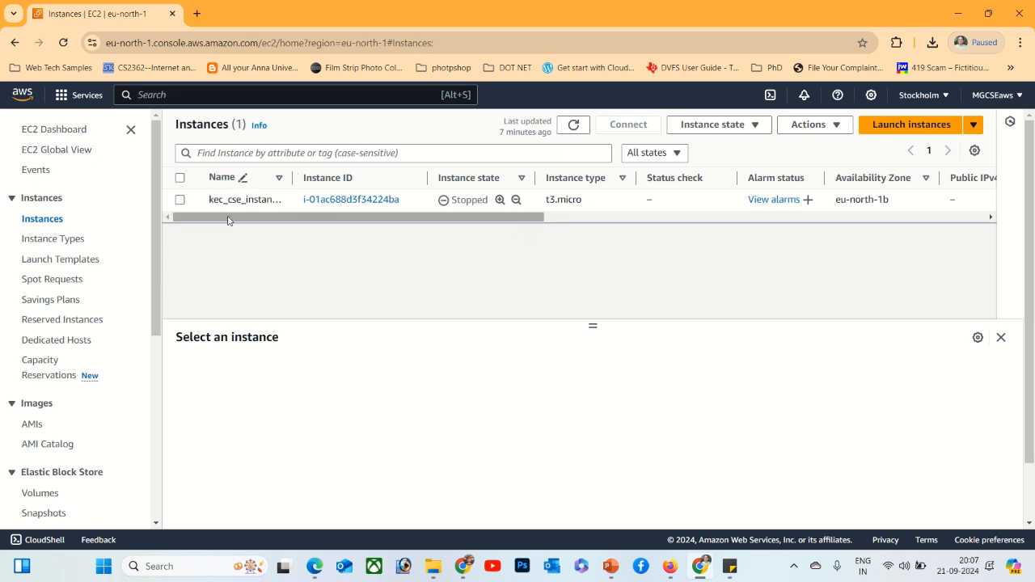
click(574, 126)
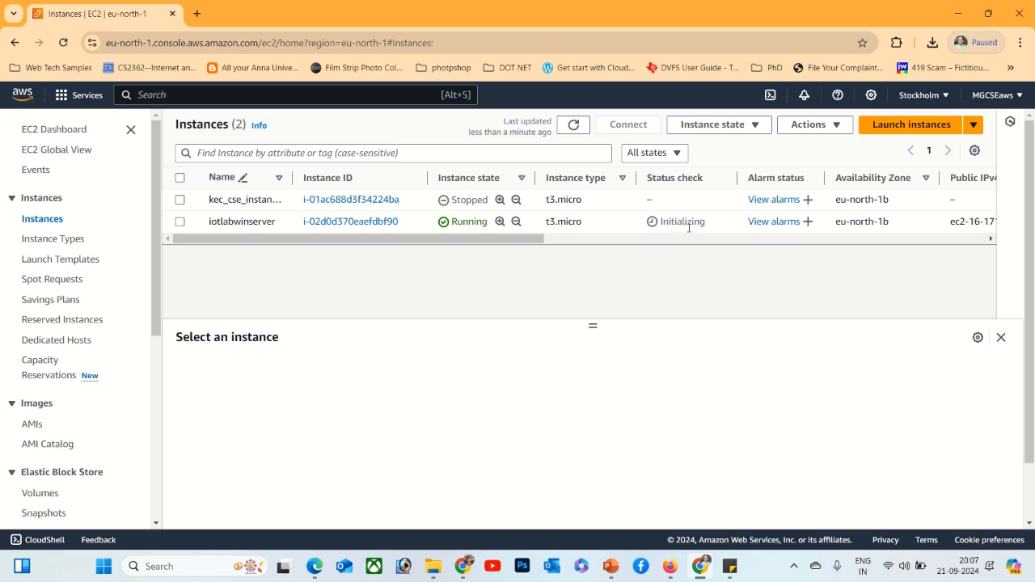
click(579, 127)
click(571, 127)
click(574, 127)
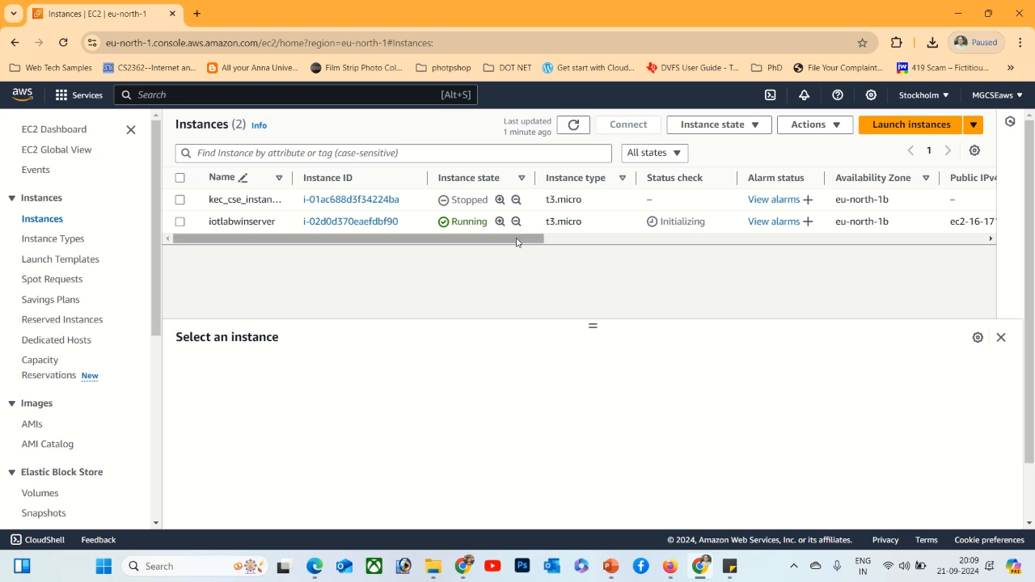
drag(517, 240, 711, 241)
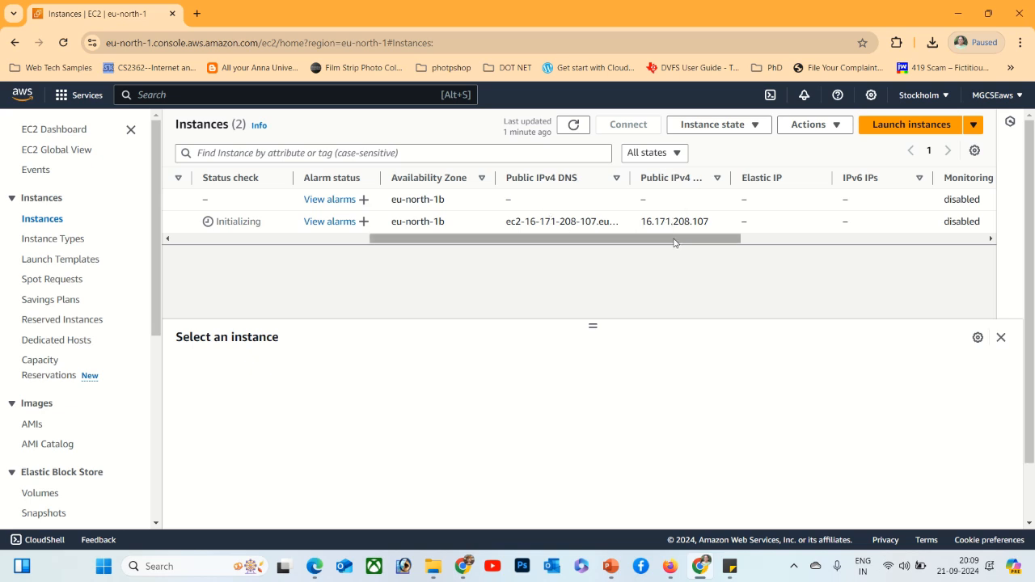
drag(674, 242, 467, 236)
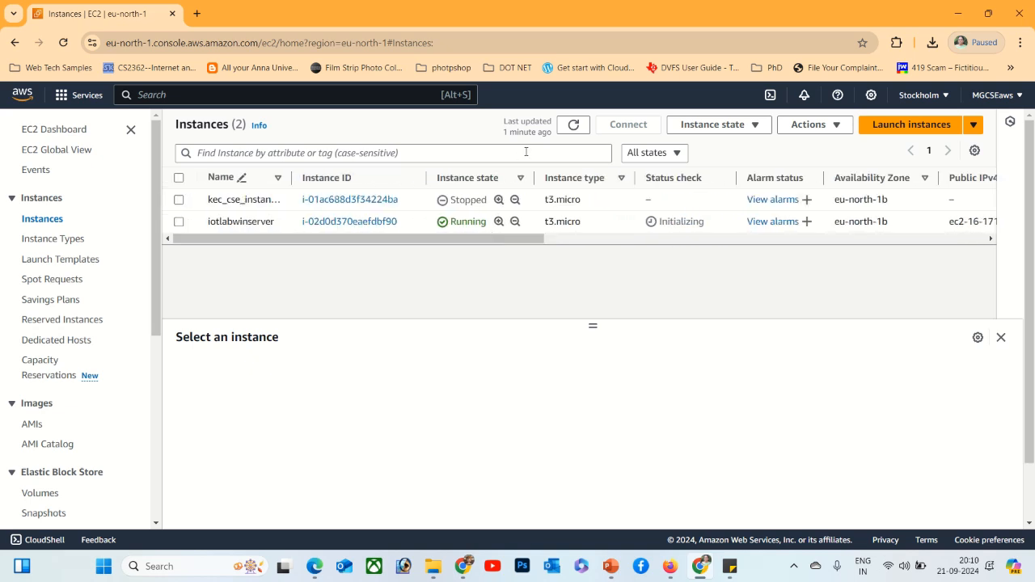
click(576, 132)
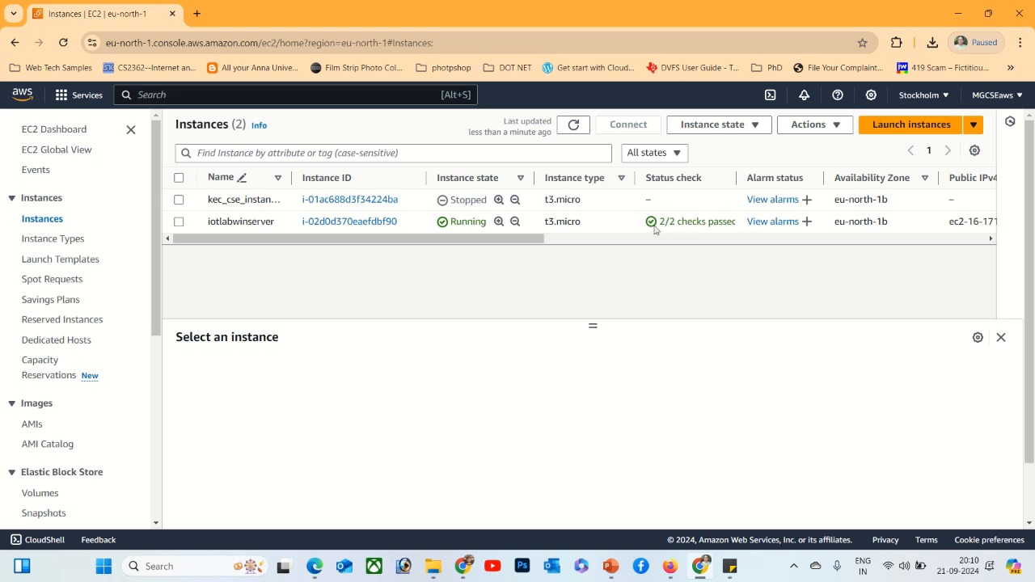
Select iotlabwinserver, connect to it with the RDP client option, and open the Windows password retrieval page.
click(709, 222)
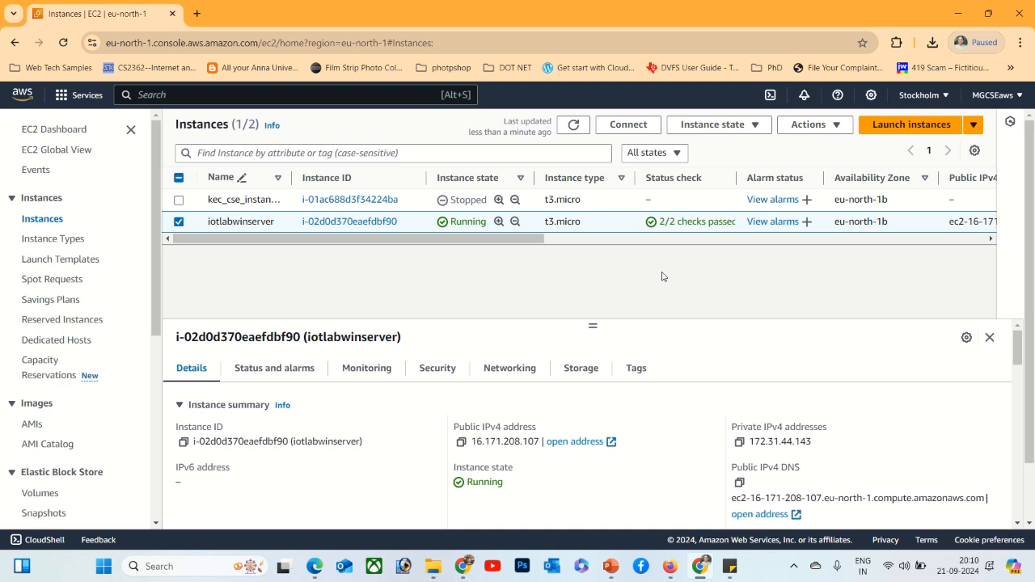
click(628, 126)
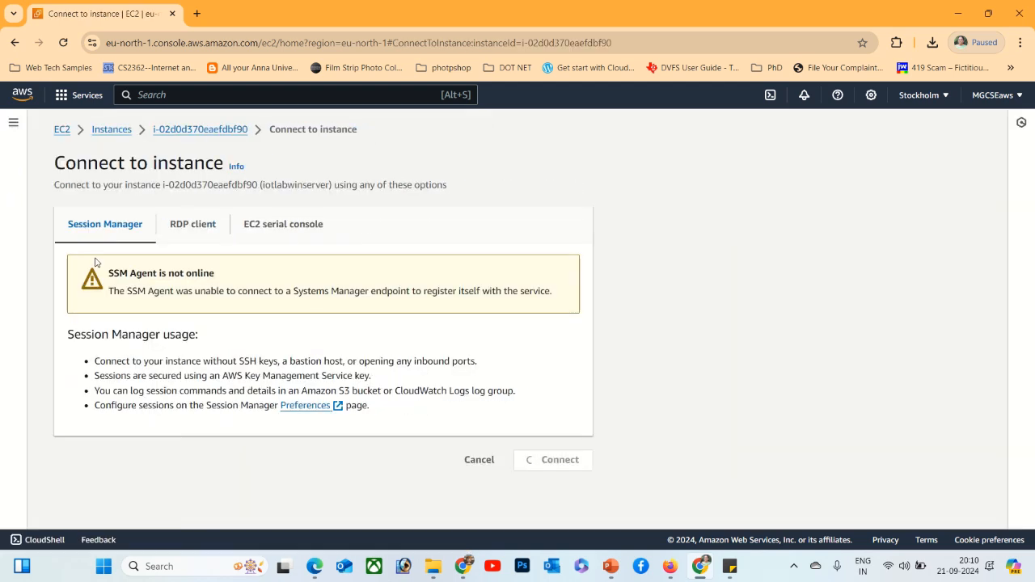
click(201, 231)
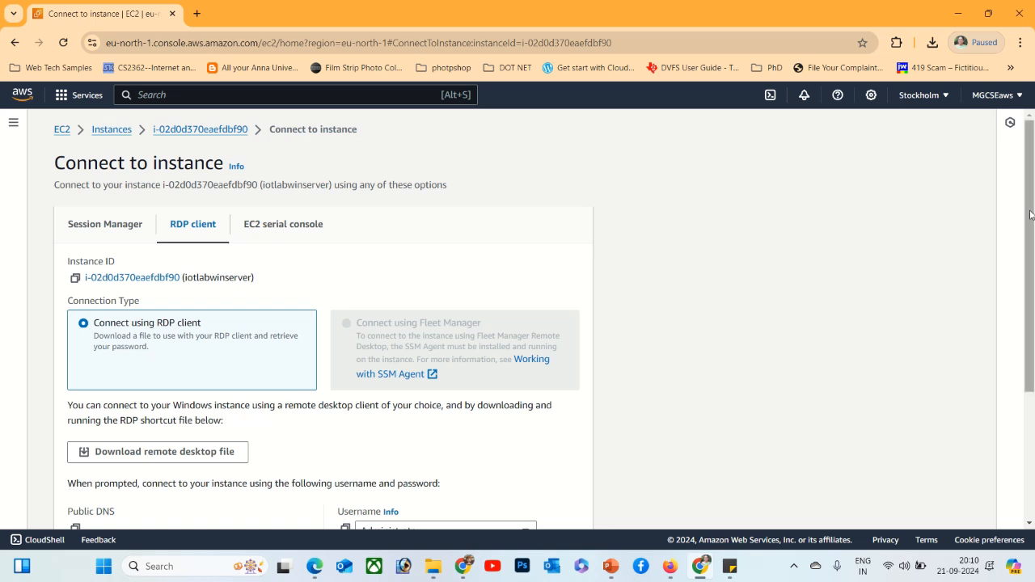
drag(1031, 216, 1032, 337)
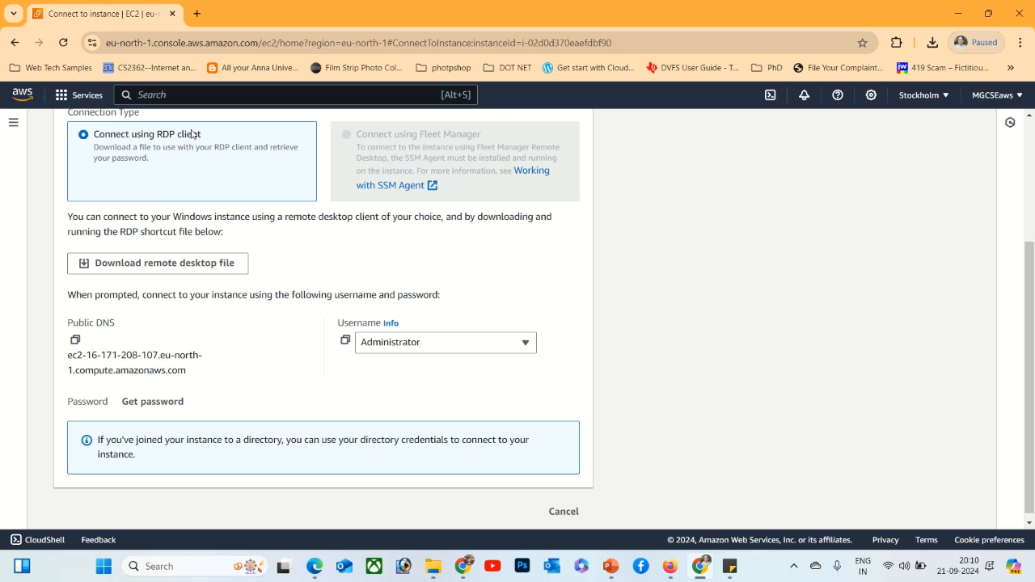
click(154, 404)
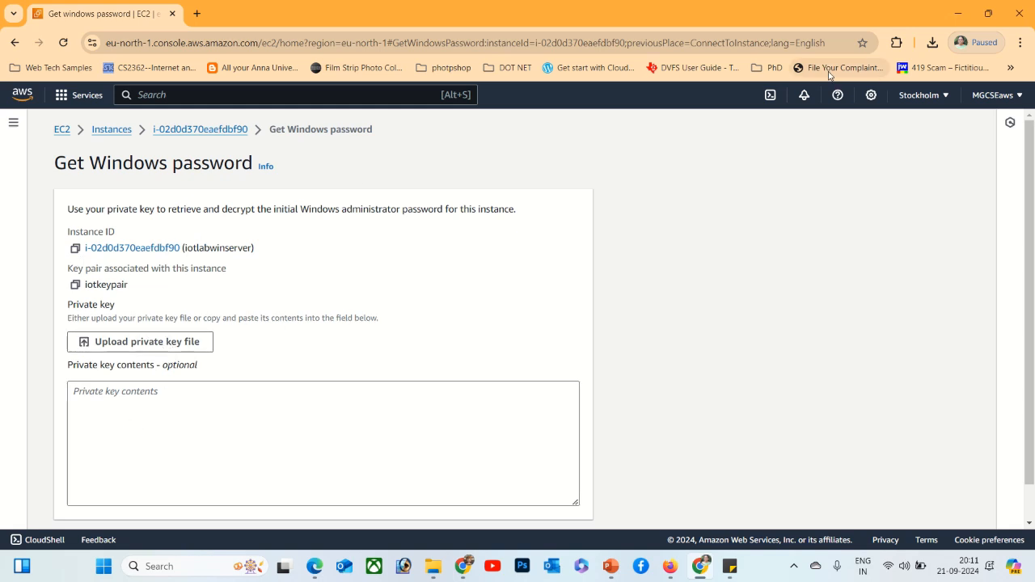
Locate the downloaded iotkeypair.pem in File Explorer and move it from Downloads into the AWS Service Creation folder.
click(933, 43)
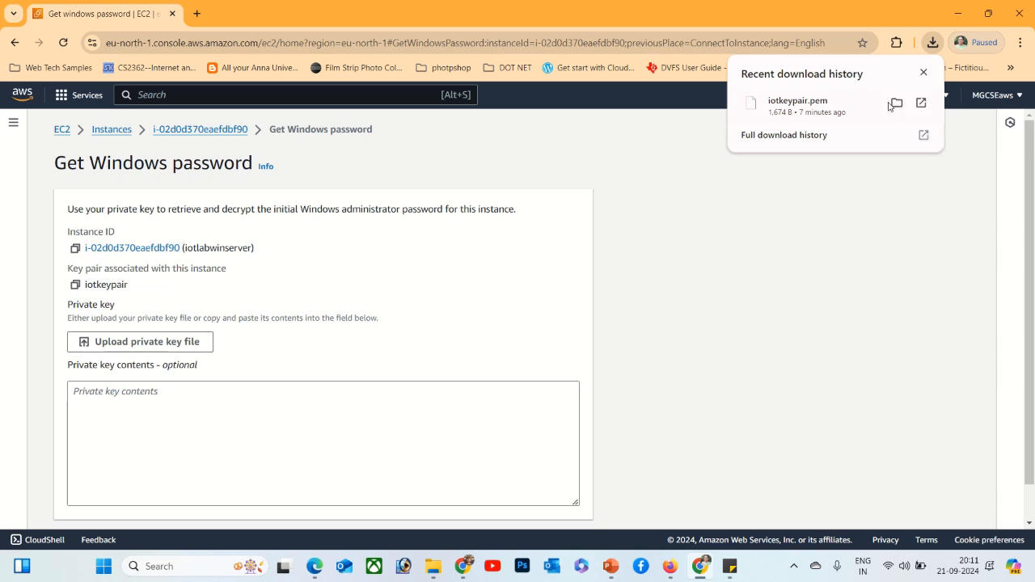
click(894, 102)
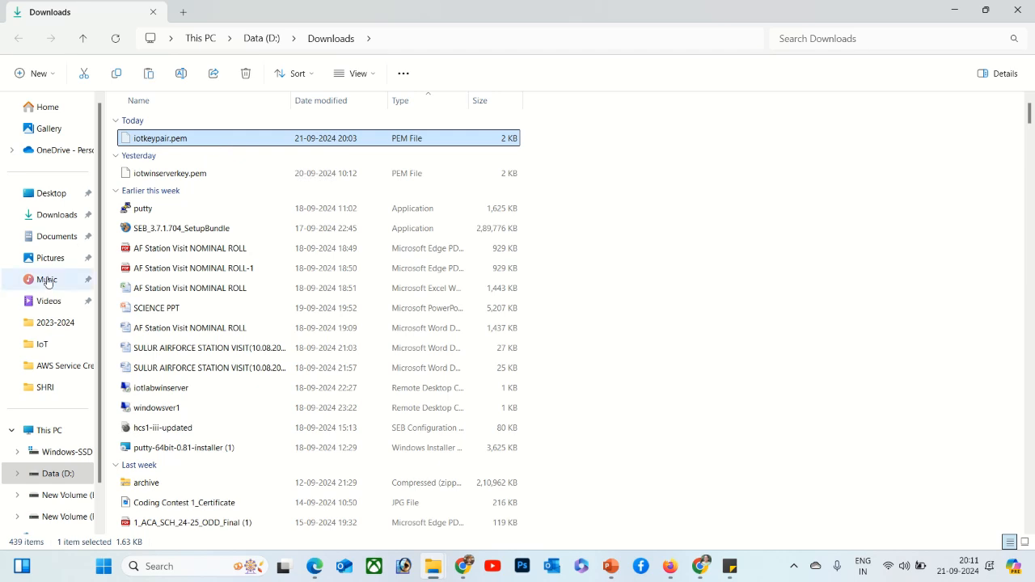
click(51, 345)
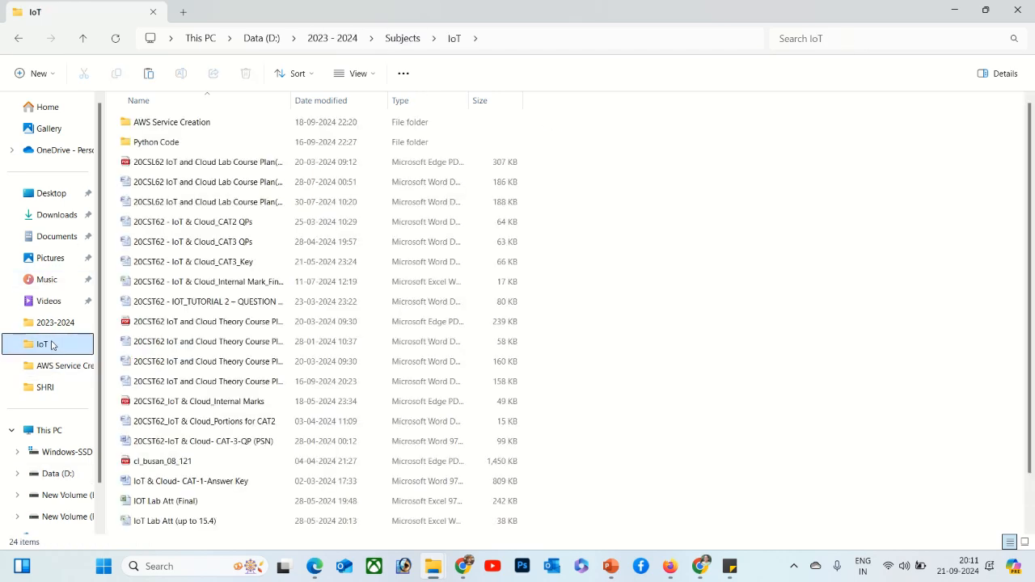
click(52, 363)
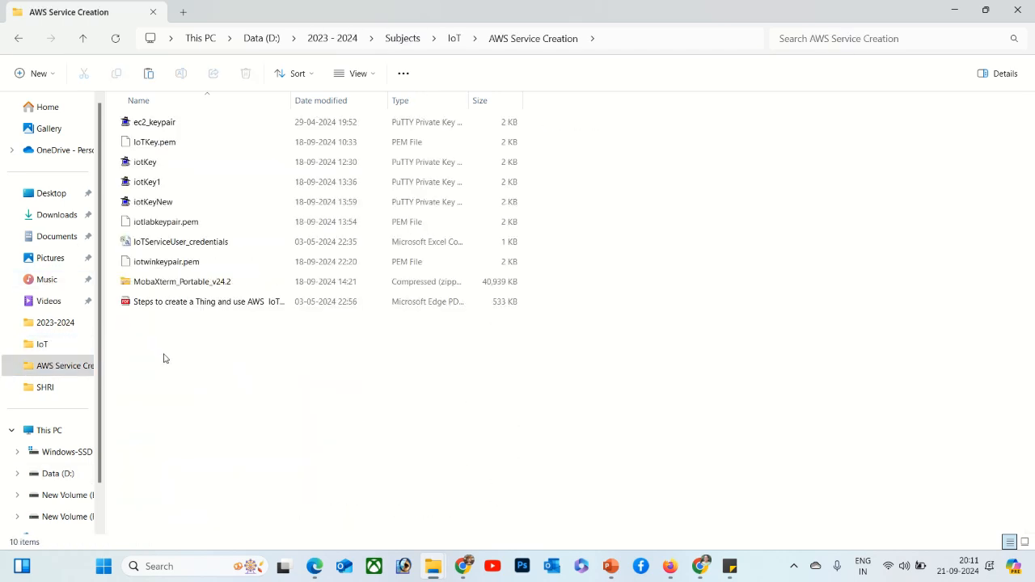
key(ctrl+v)
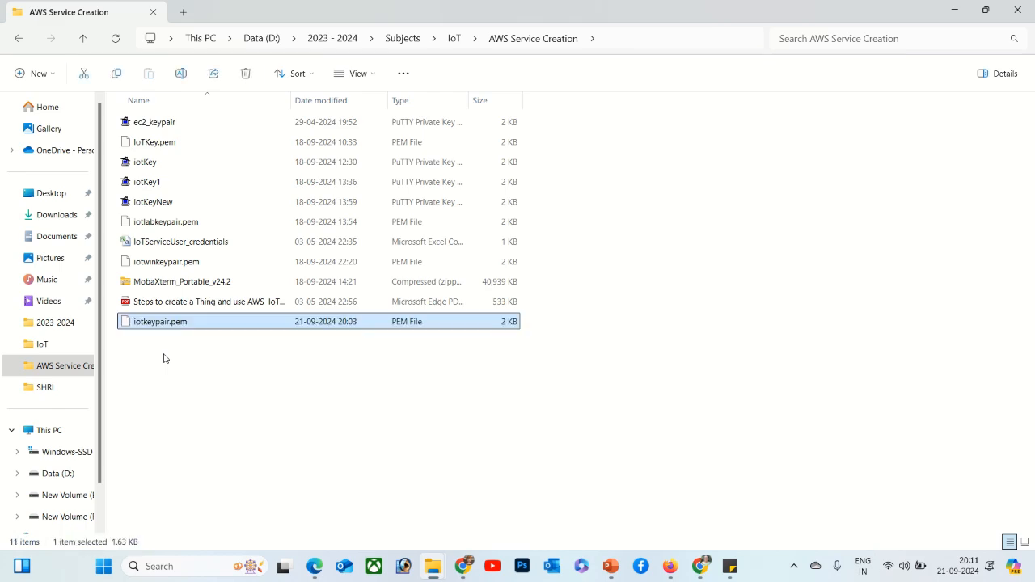
click(213, 377)
Back in Chrome, upload iotkeypair.pem as the private key and decrypt the Windows administrator password.
key(alt+Tab)
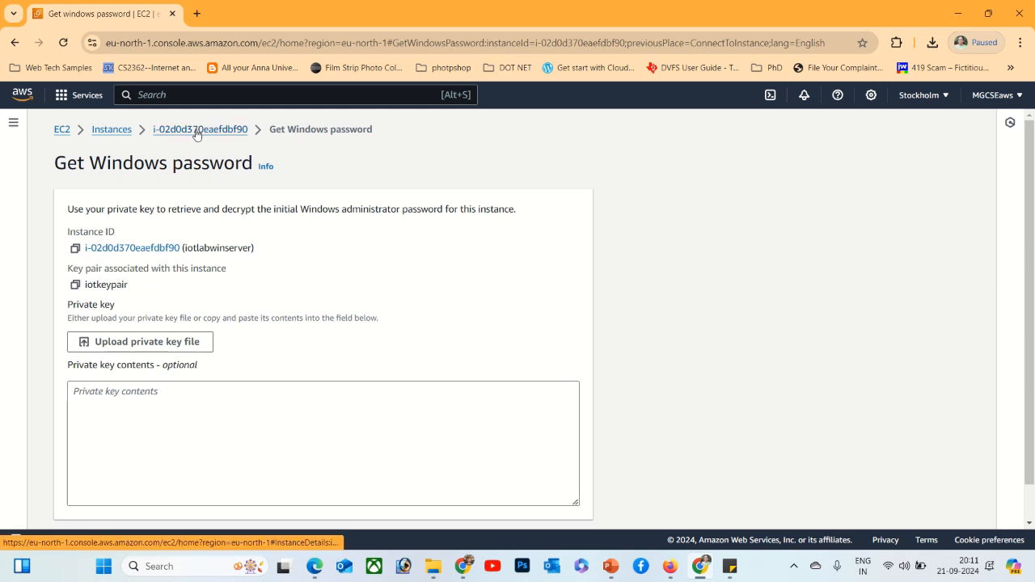
click(135, 342)
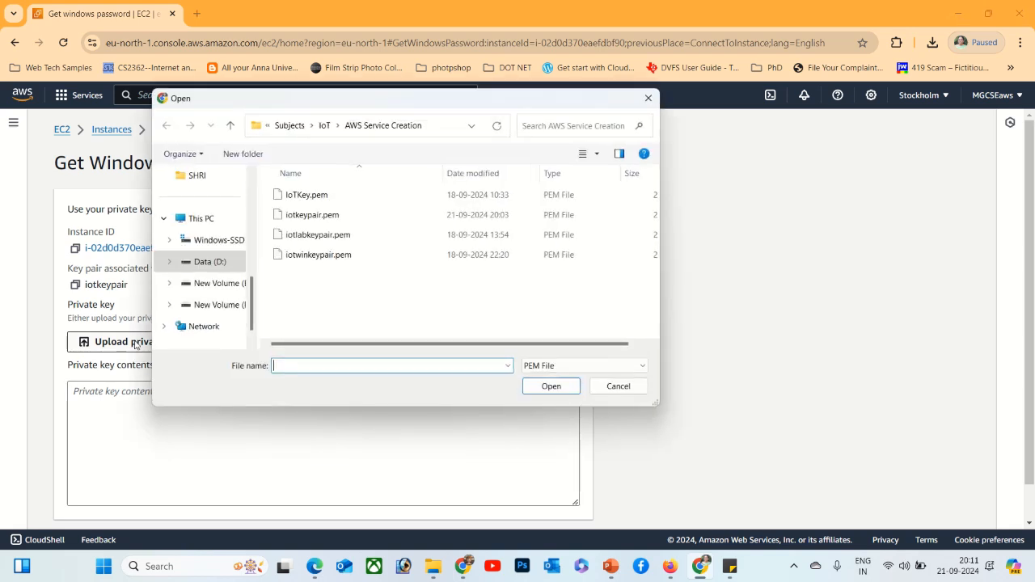
click(317, 217)
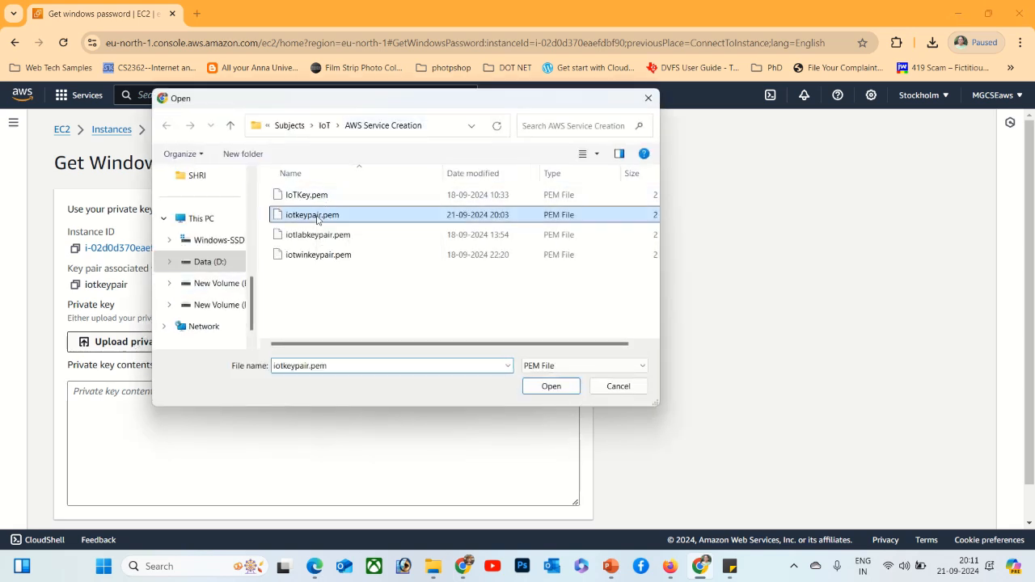
click(553, 387)
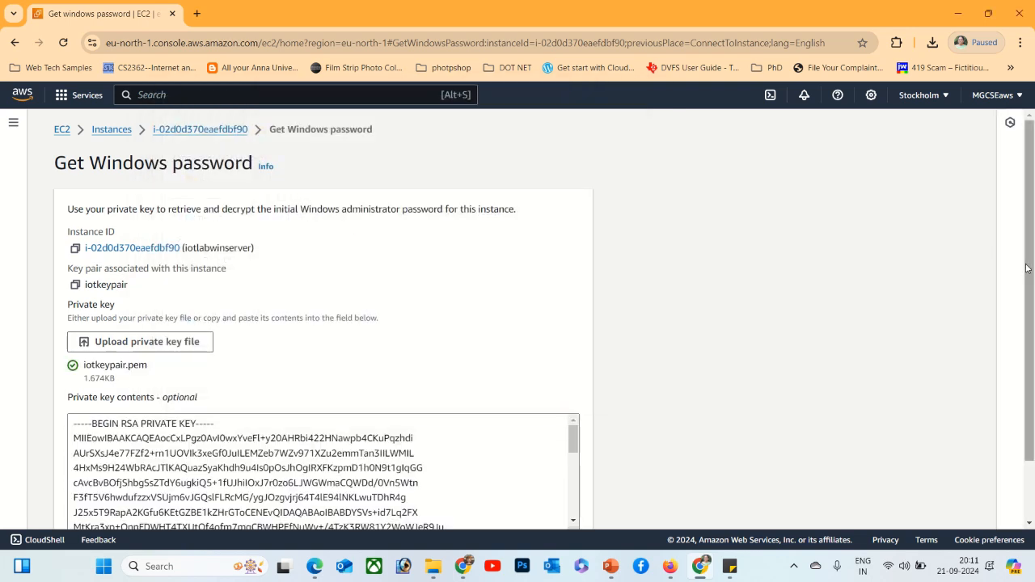
scroll(1027, 268, down, 2)
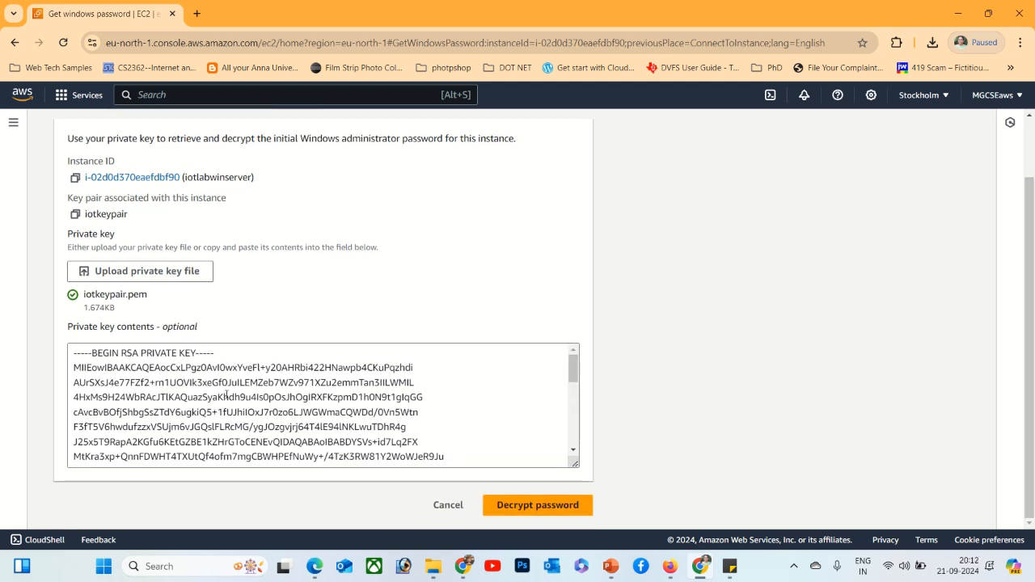
click(502, 505)
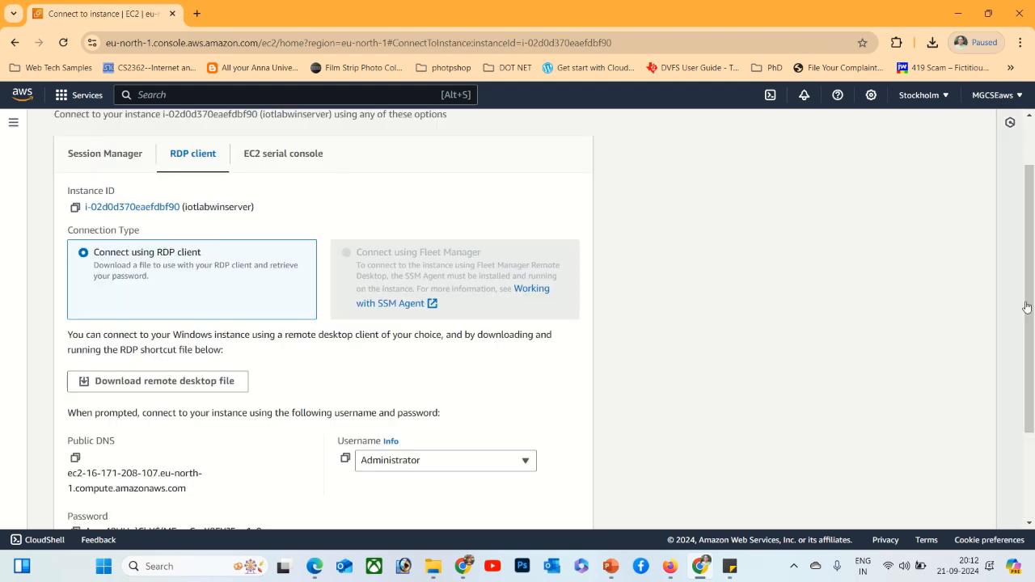
Copy the decrypted administrator password and download the remote desktop file for the instance.
scroll(1026, 306, down, 3)
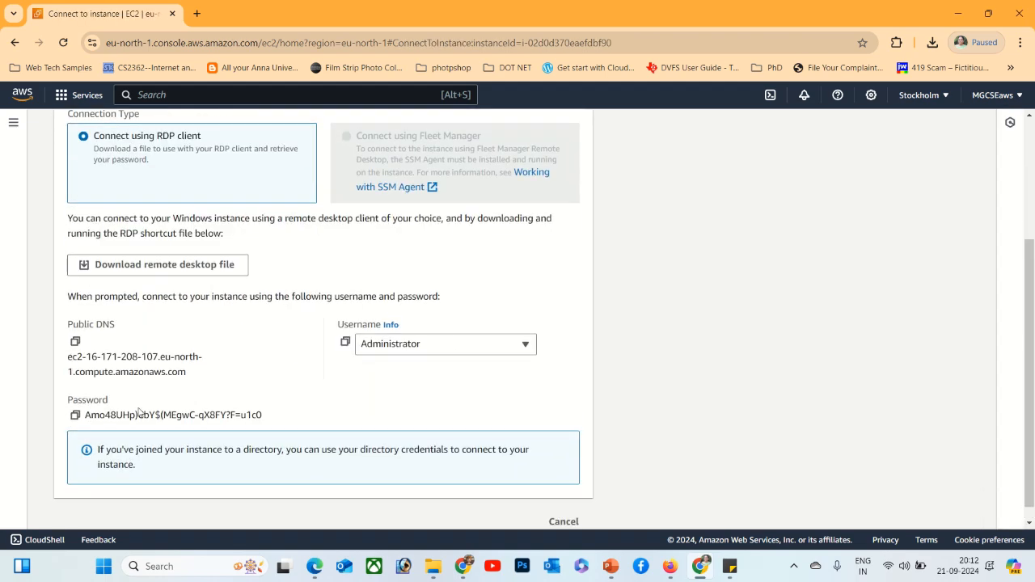
click(76, 416)
click(76, 415)
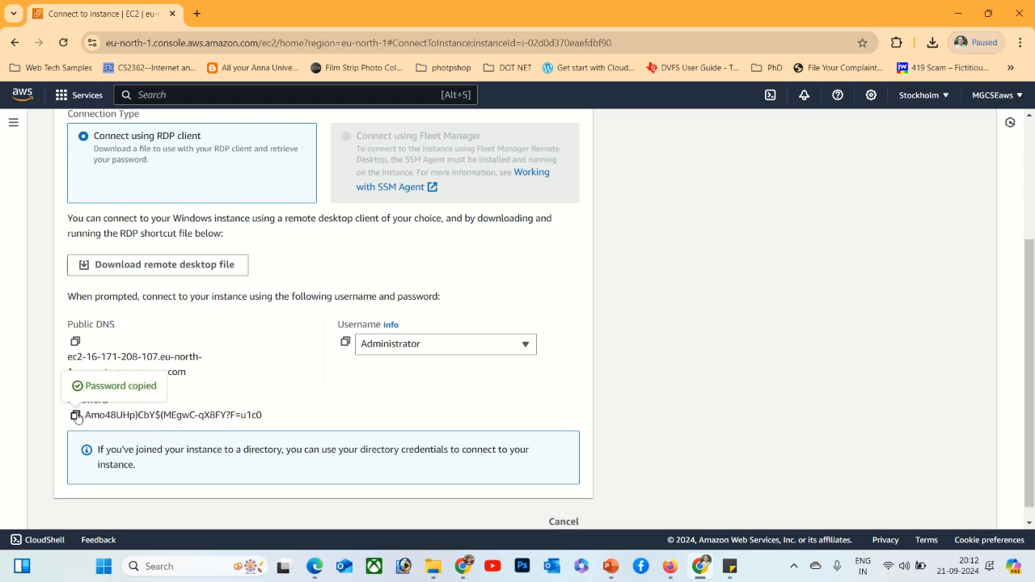
mouse_move(1033, 293)
mouse_down()
mouse_move(1033, 257)
mouse_move(1034, 294)
mouse_up()
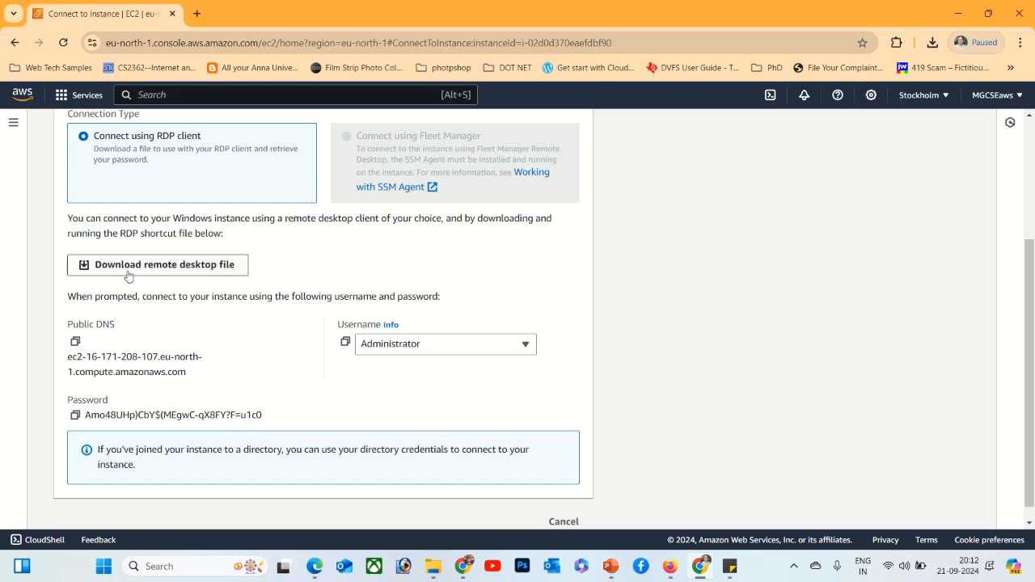
click(217, 266)
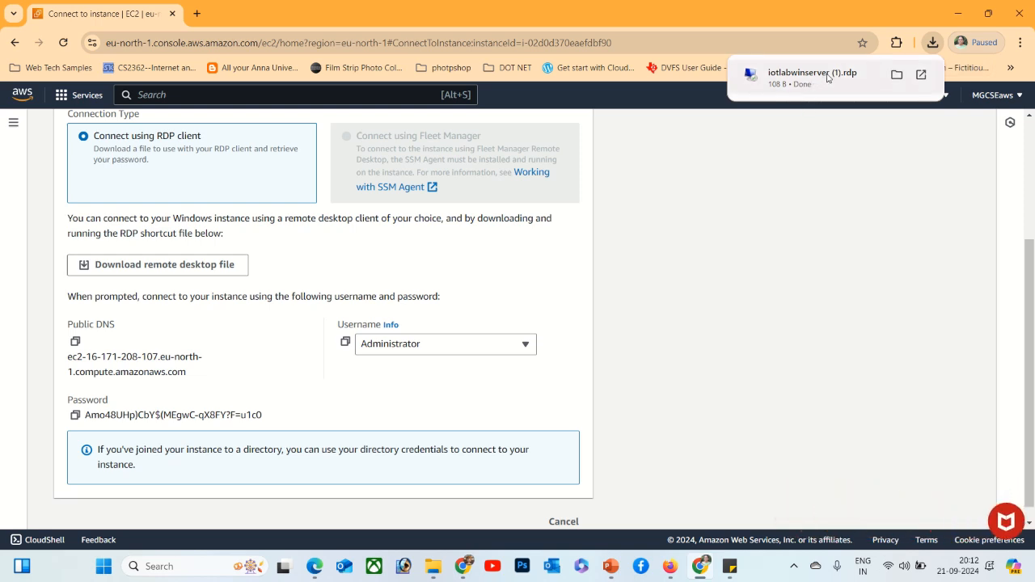
Connect to the instance using the downloaded remote desktop file and administrator password, accepting the unverified certificate and declining network discovery.
click(828, 78)
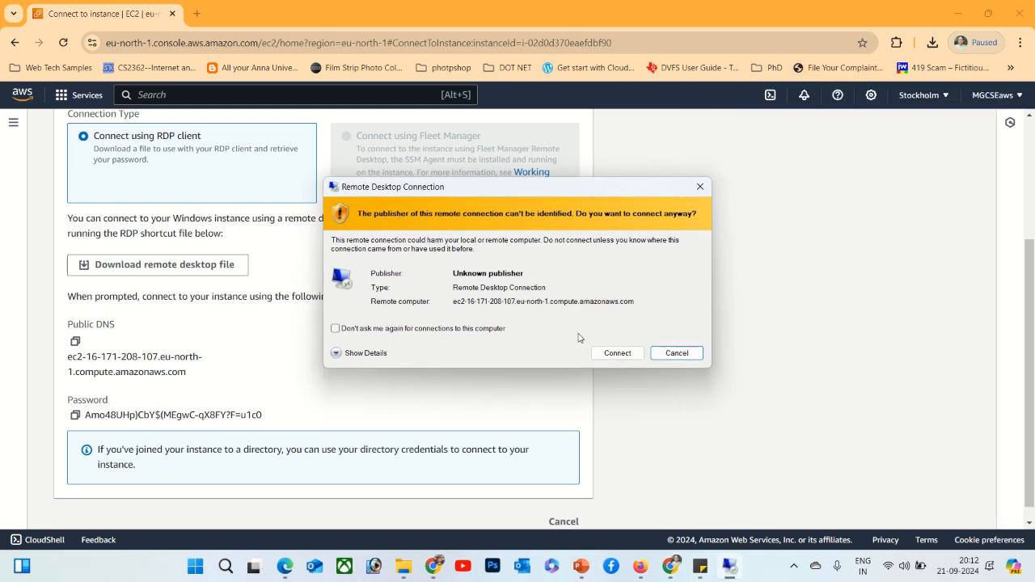
click(617, 354)
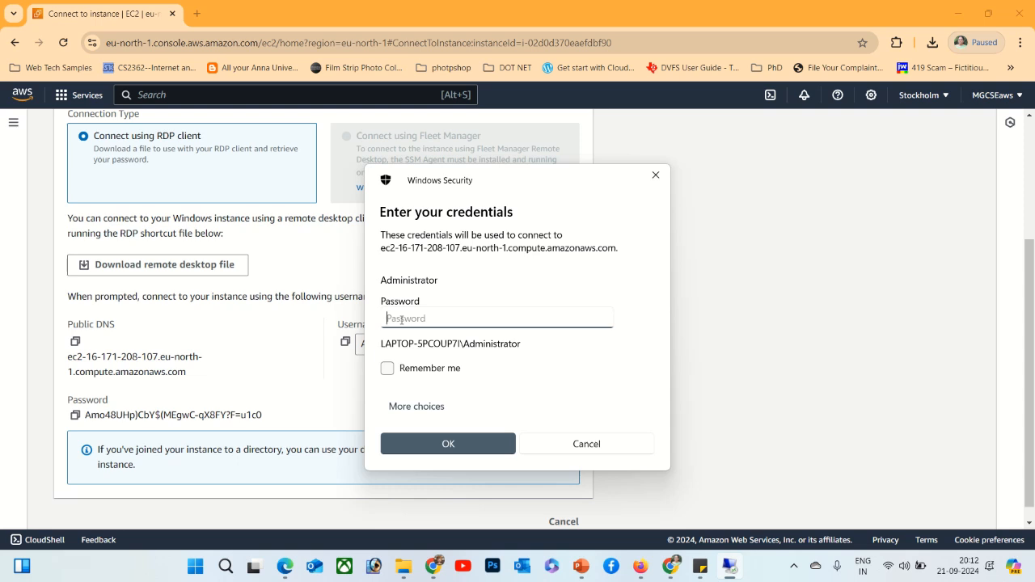
key(ctrl+v)
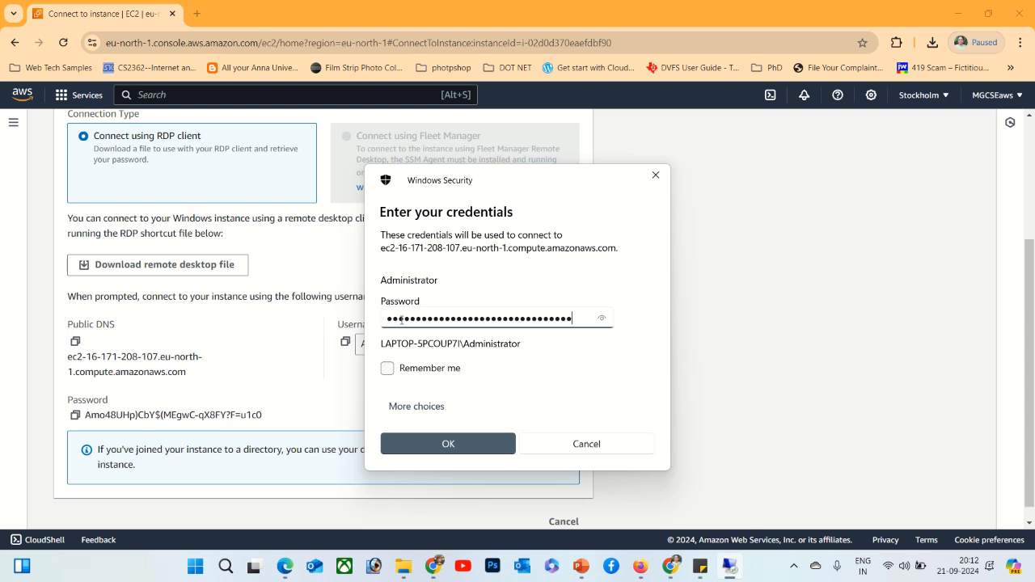
click(411, 444)
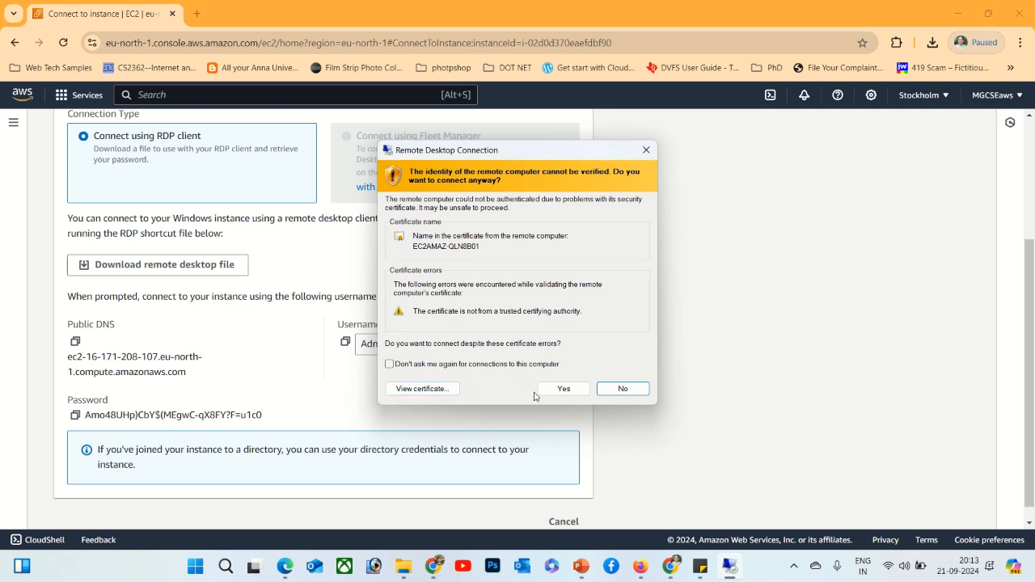
click(559, 390)
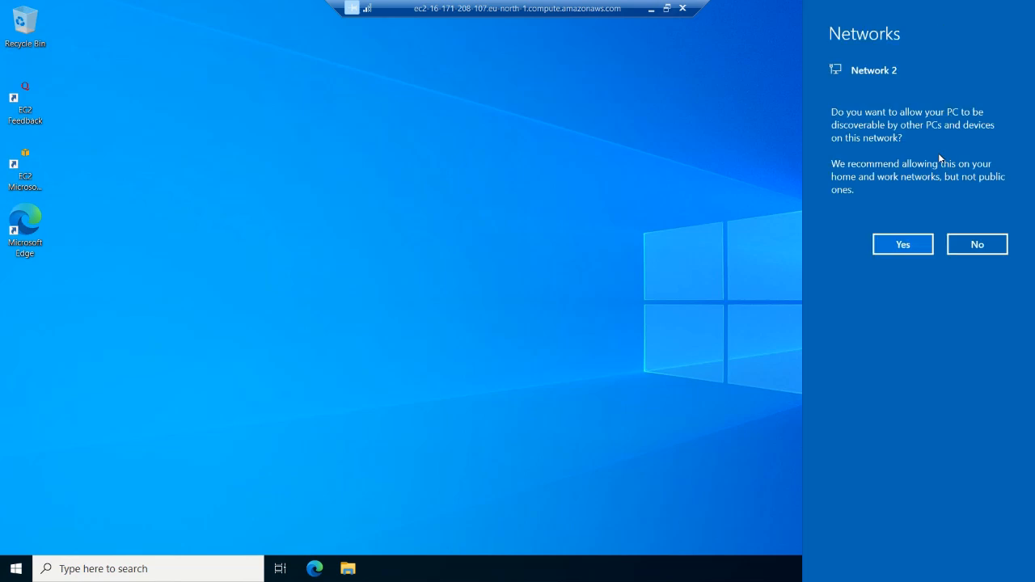
click(967, 244)
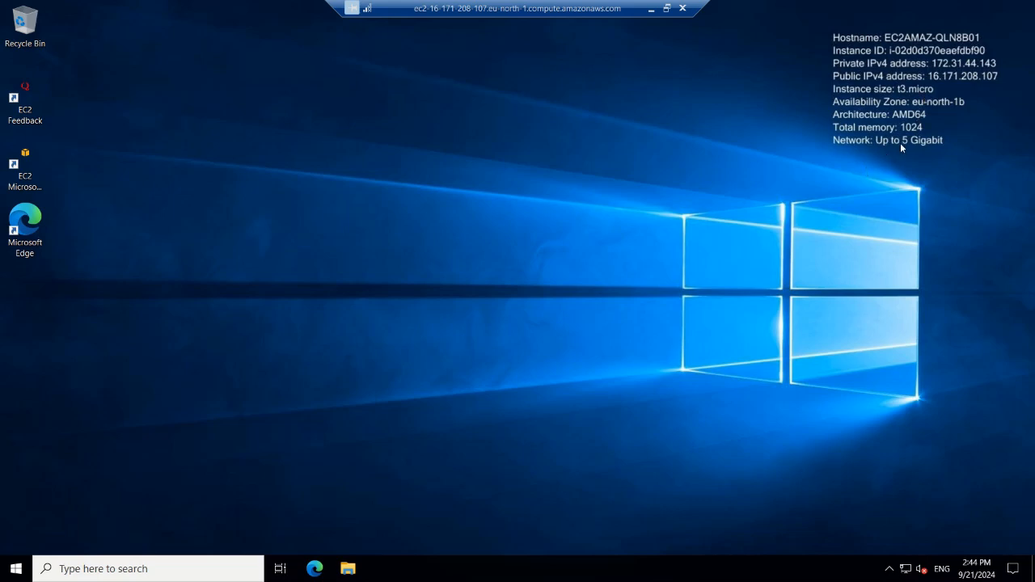
Open Notepad on the remote server and start an HTML document with the opening <html> tag.
click(73, 575)
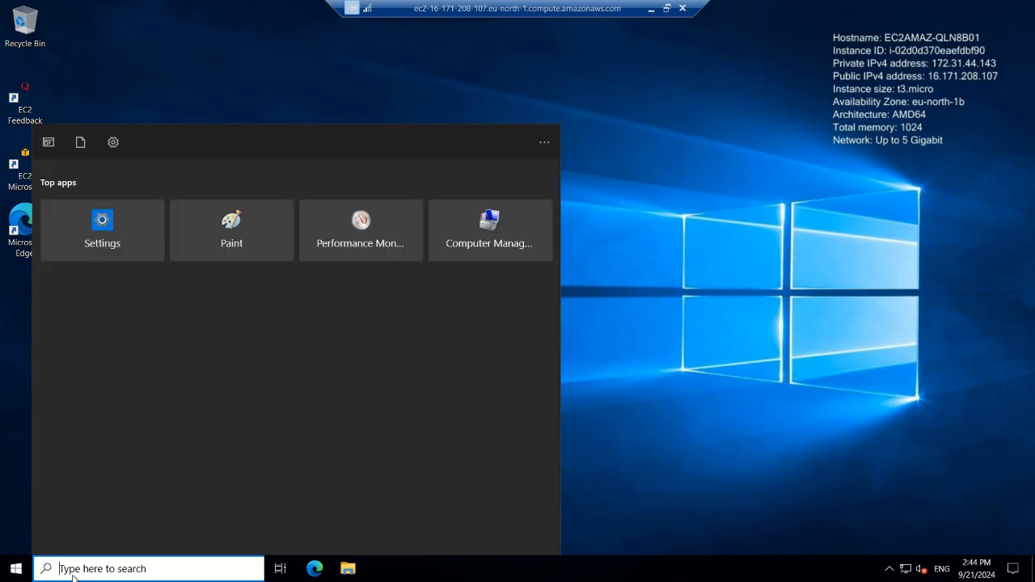
text(notepad)
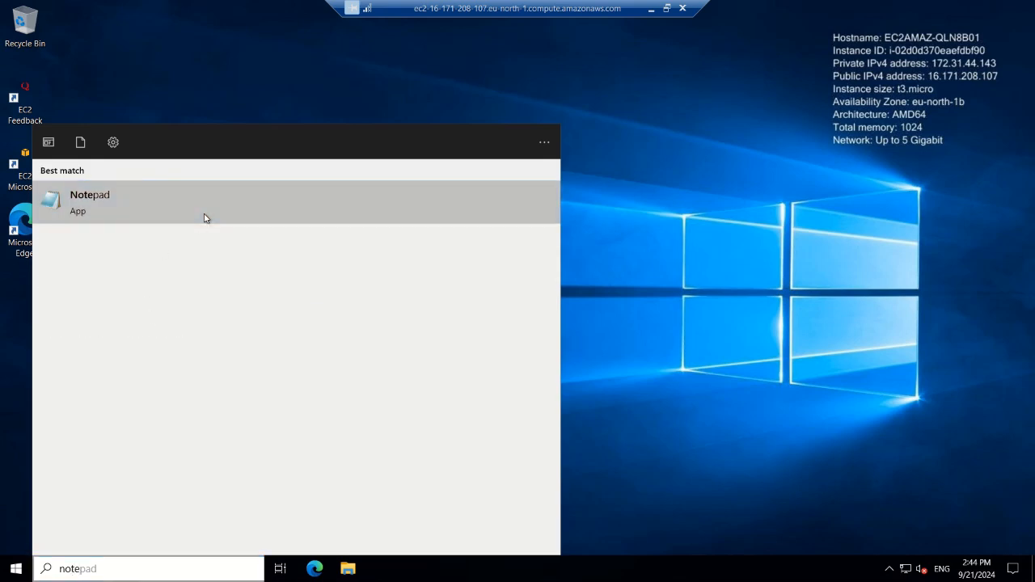
click(205, 217)
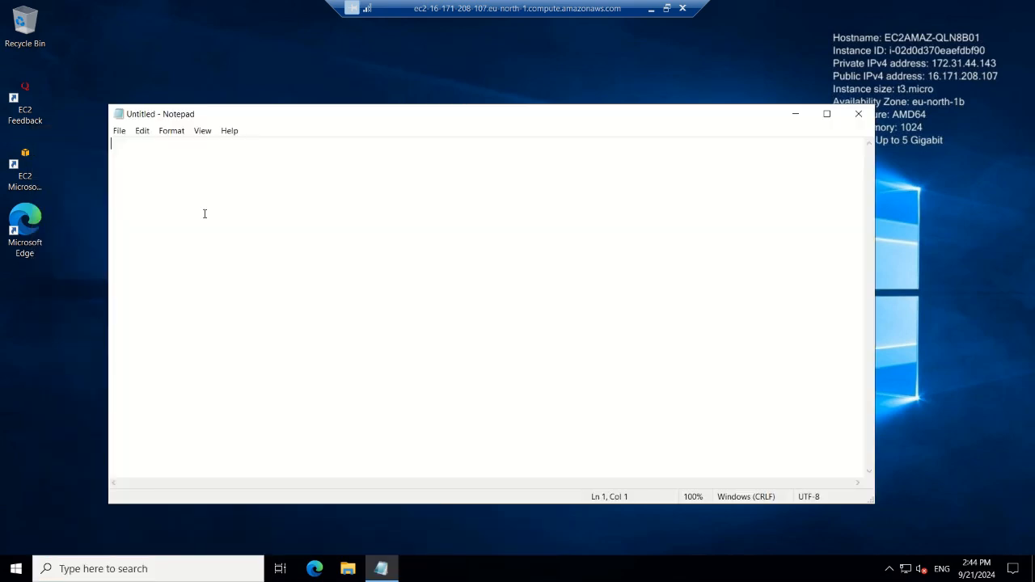
text(<html>)
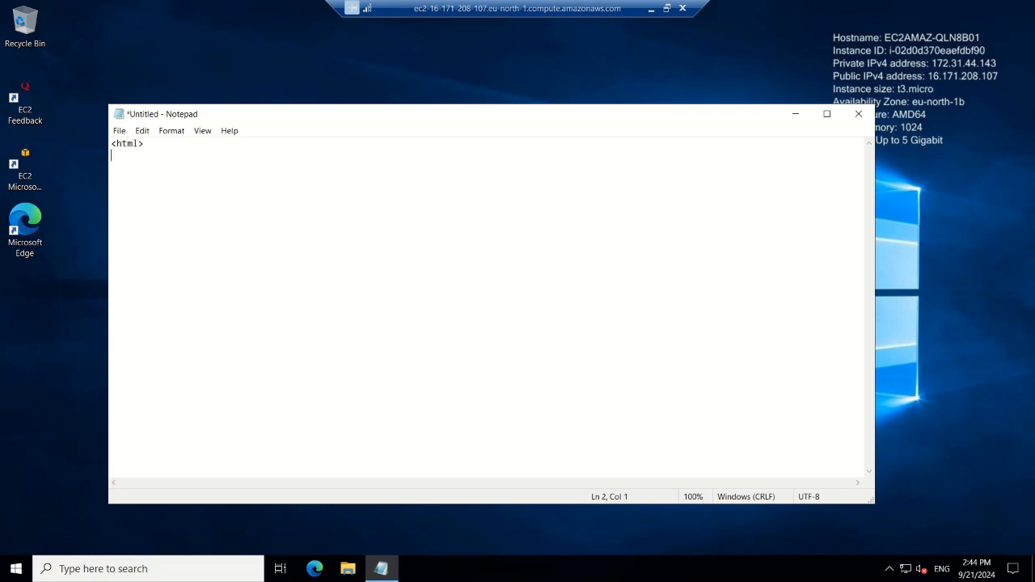
Write the indented head section of the HTML document with the page title "KEC Home".
key(Tab)
text(<head>)
text(KEC)
text( Home<)
key(BackSpace)
key(BackSpace)
key(BackSpace)
key(BackSpace)
key(BackSpace)
key(BackSpace)
key(BackSpace)
key(BackSpace)
key(BackSpace)
key(BackSpace)
text(<title>KEC Home</title>)
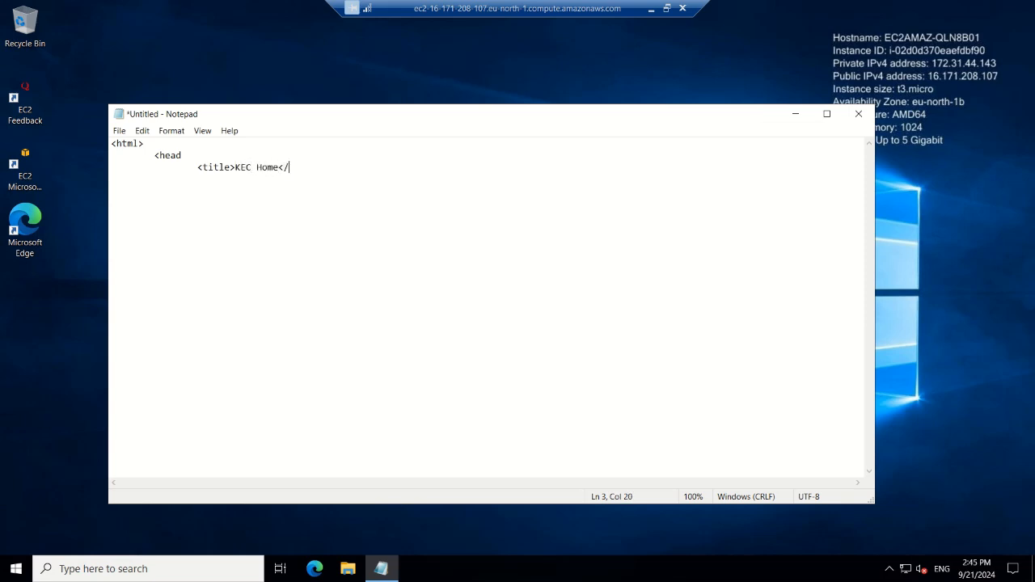
key(Return)
text(</head>)
Start the body section below the head and add an h1 heading reading "KONGU ENGINEERING COLLEGE, ERODE".
key(Return)
text(<body)
text(> 		)
text(<)
text(h2)
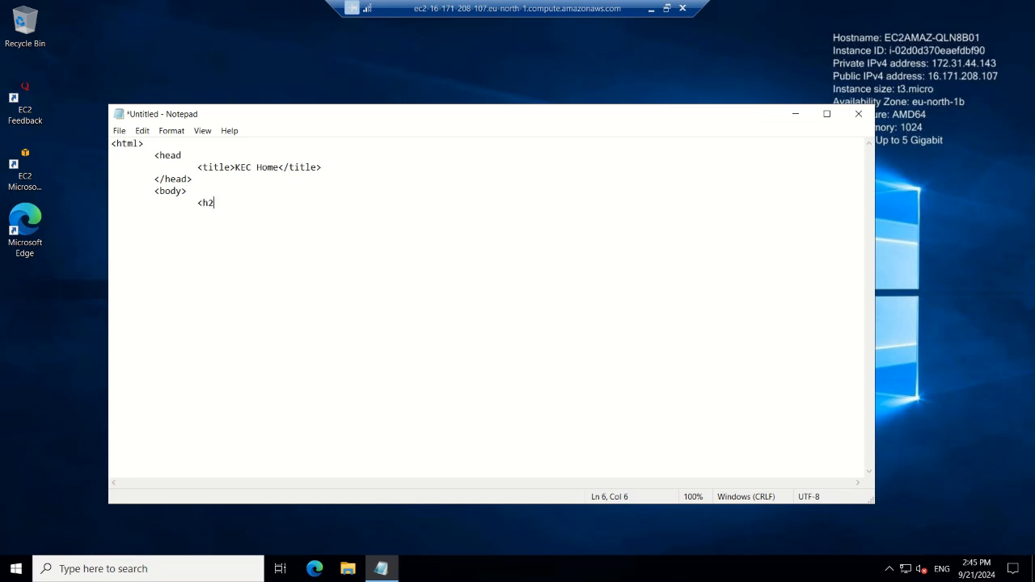
key(BackSpace)
text(1>KONGU ENGINEERING )
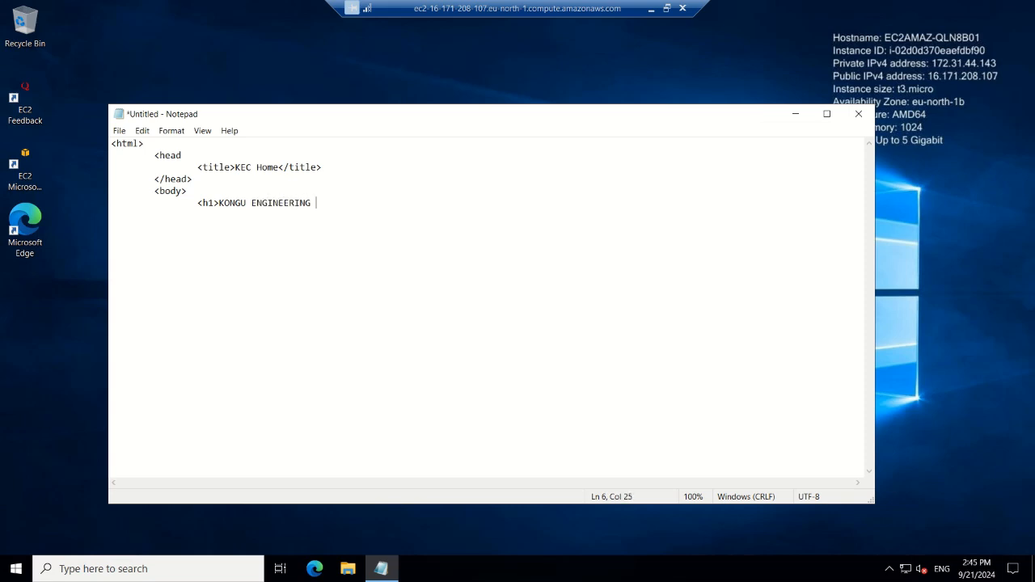
text(COLLEGE, ERODE</h1>)
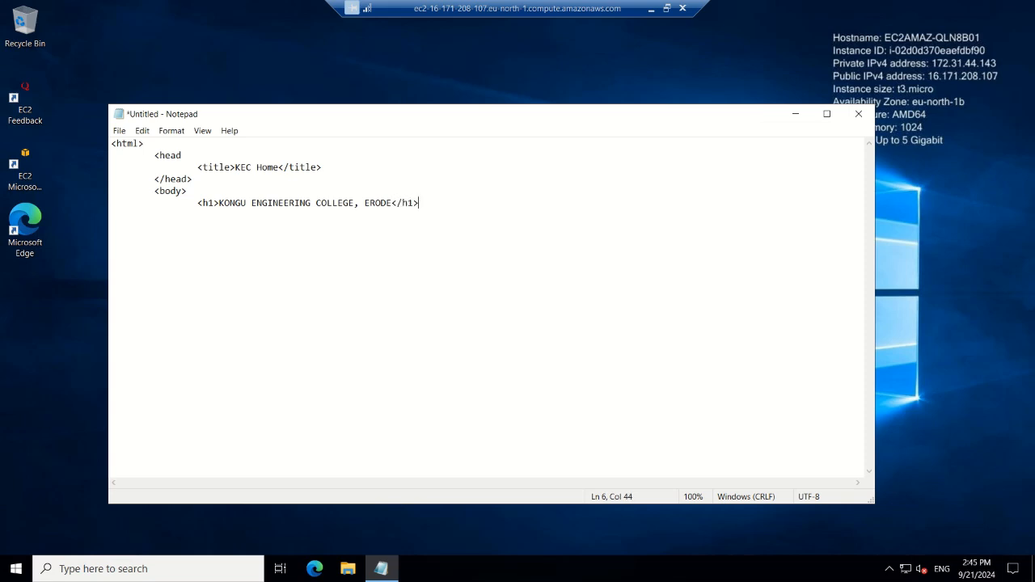
Finish the HTML document with the closing </body> and </html> tags on separate lines.
text(\)
key(BackSpace)
key(Return)
text(</body)
text(> )
text(<)
text(/html>)
Save the document to the remote server's Desktop as kec_home.html.
click(120, 132)
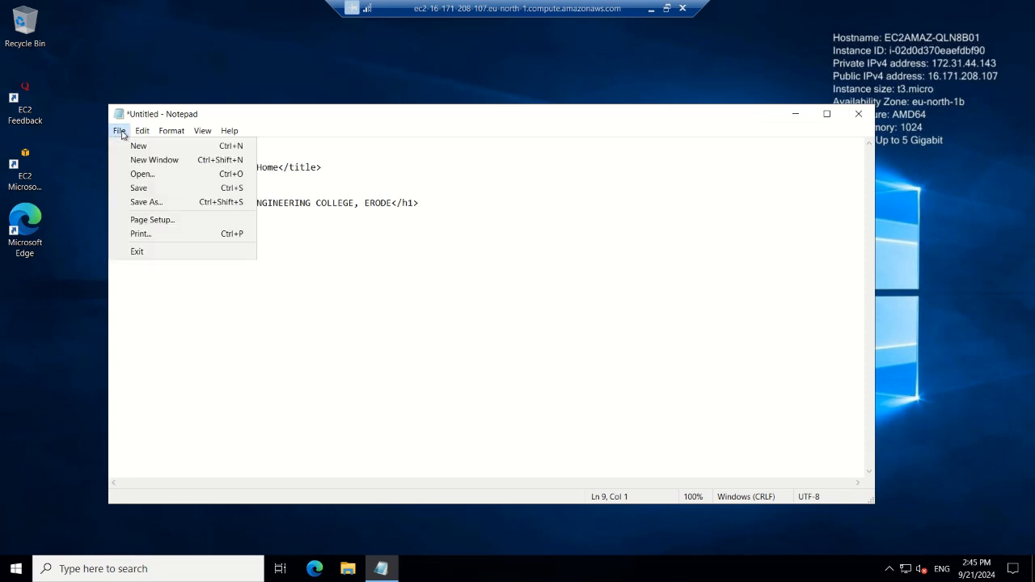
click(125, 189)
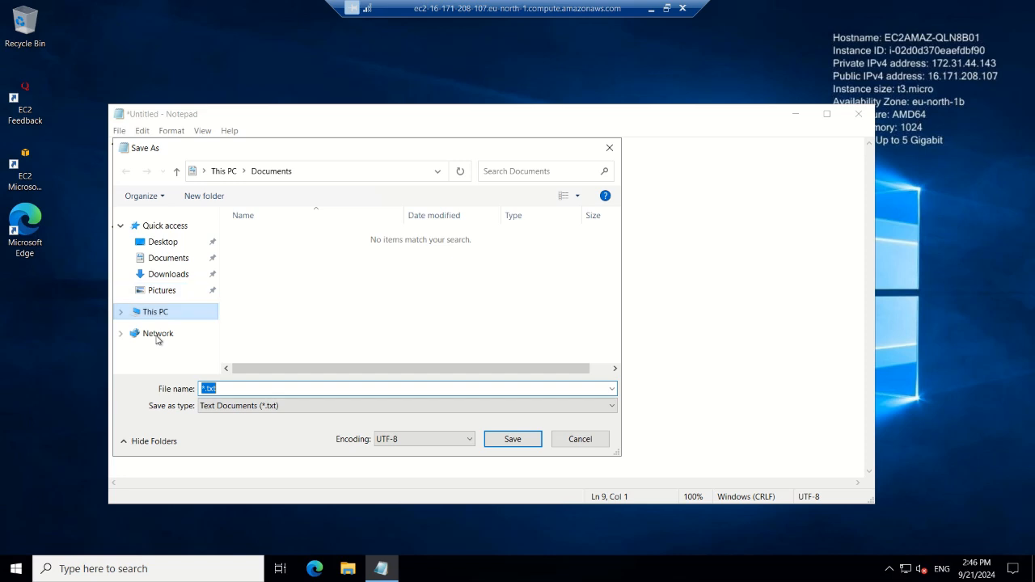
click(120, 311)
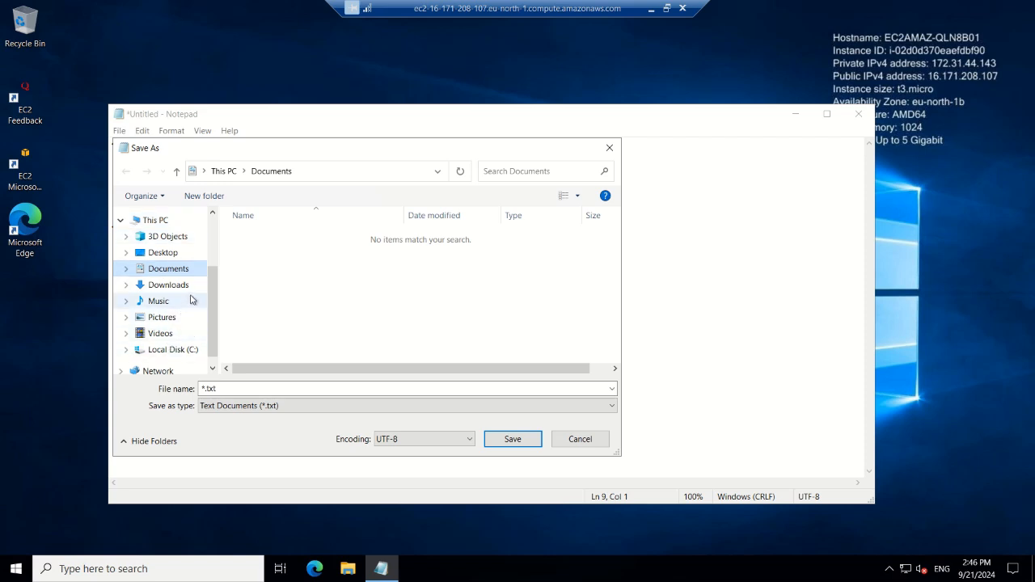
click(168, 254)
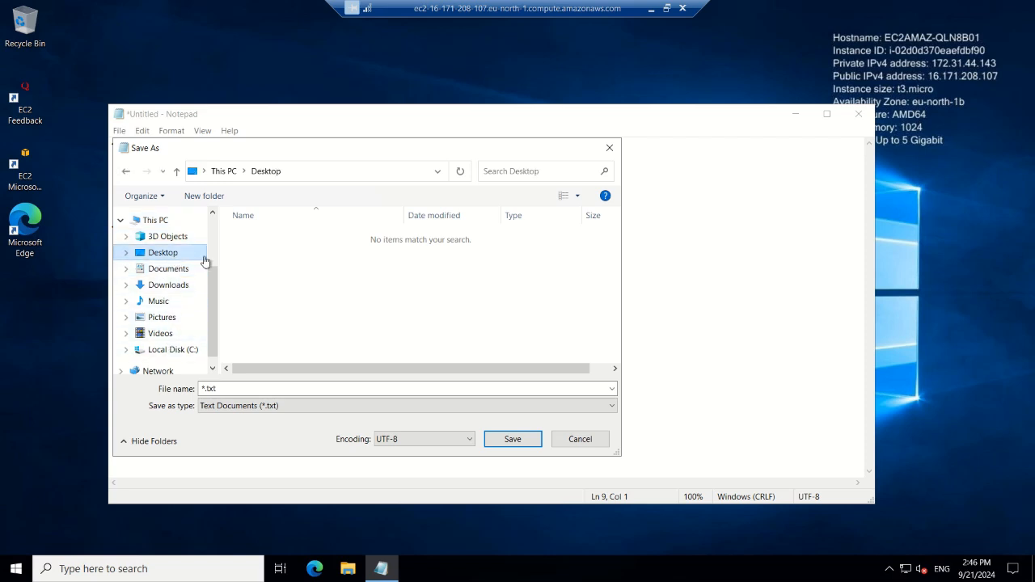
click(235, 388)
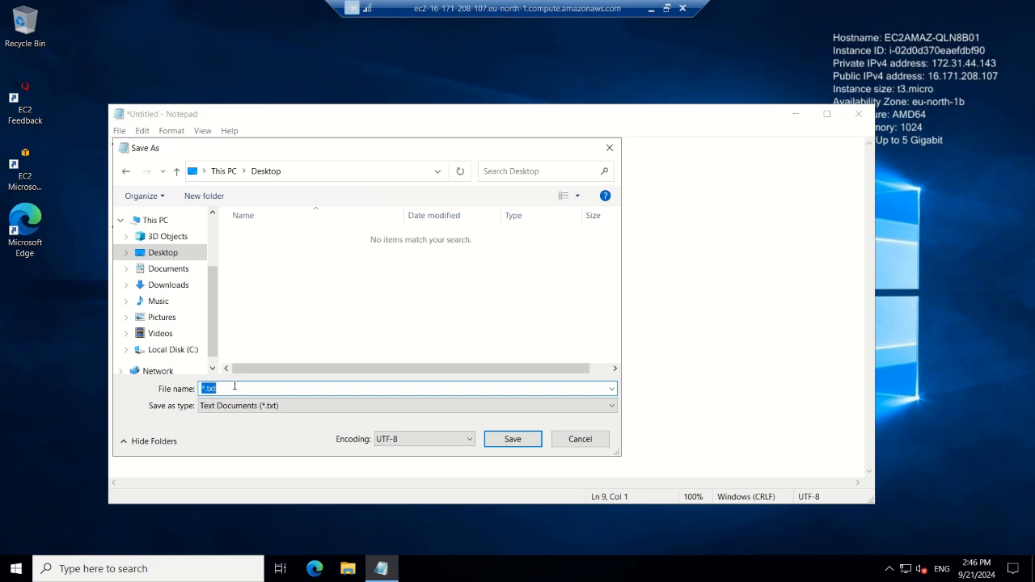
text(')
text(ke)
text(c)
text(.html)
text(_home)
text(")
key(Return)
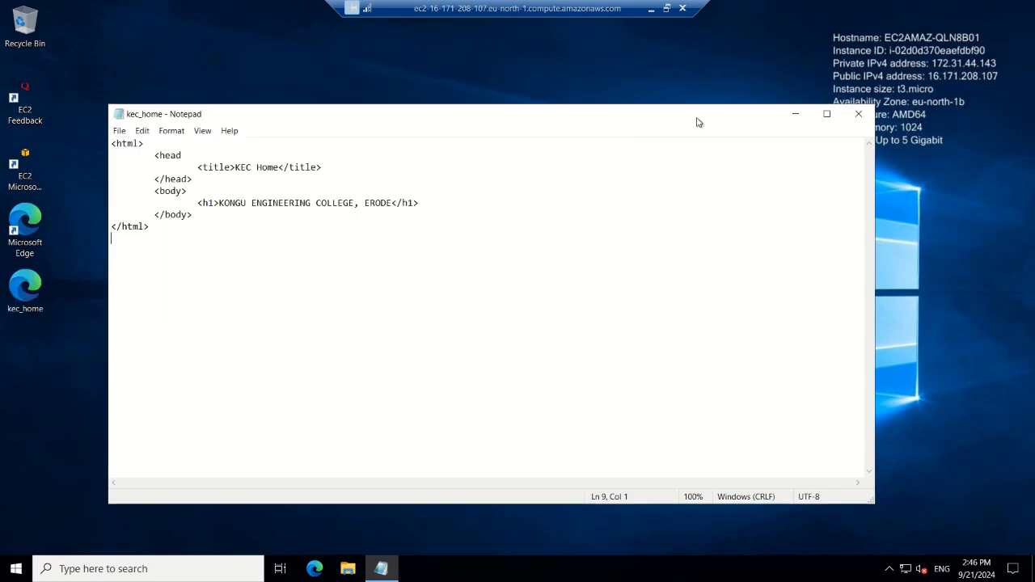
Minimize Notepad and open kec_home from the desktop in Microsoft Edge, completing its first-run setup without signing in or importing Google data.
click(793, 117)
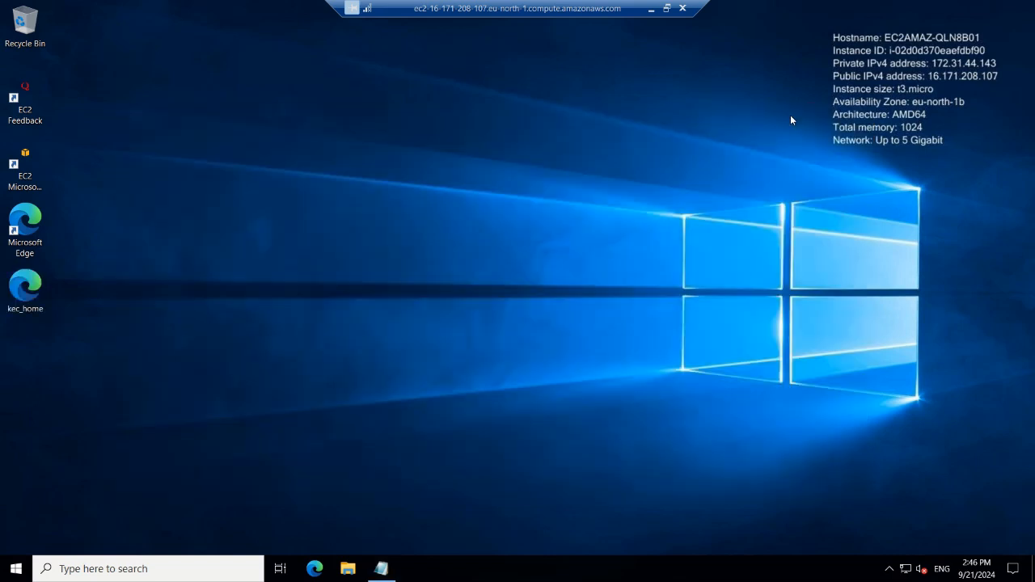
double_click(35, 289)
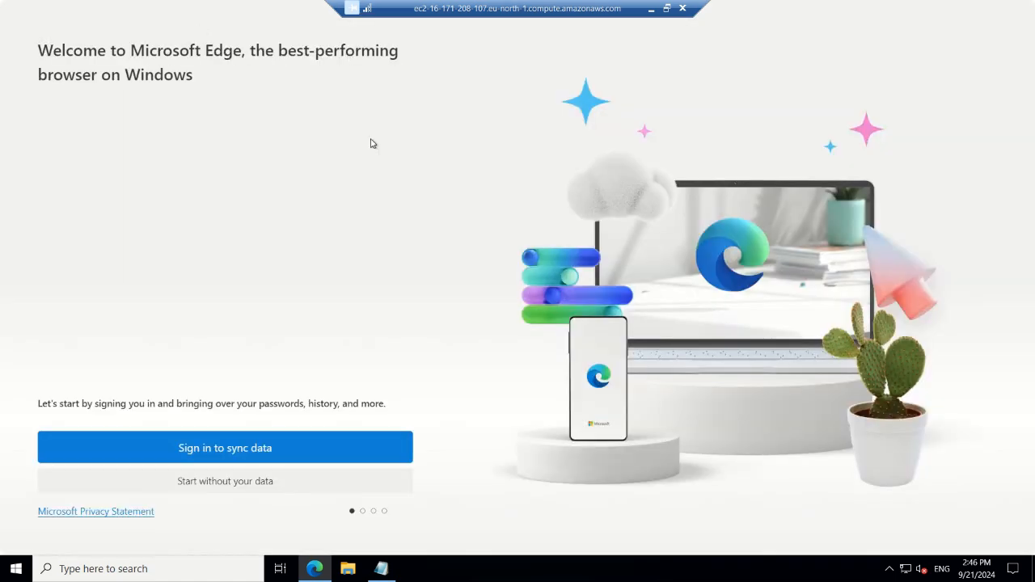
click(207, 483)
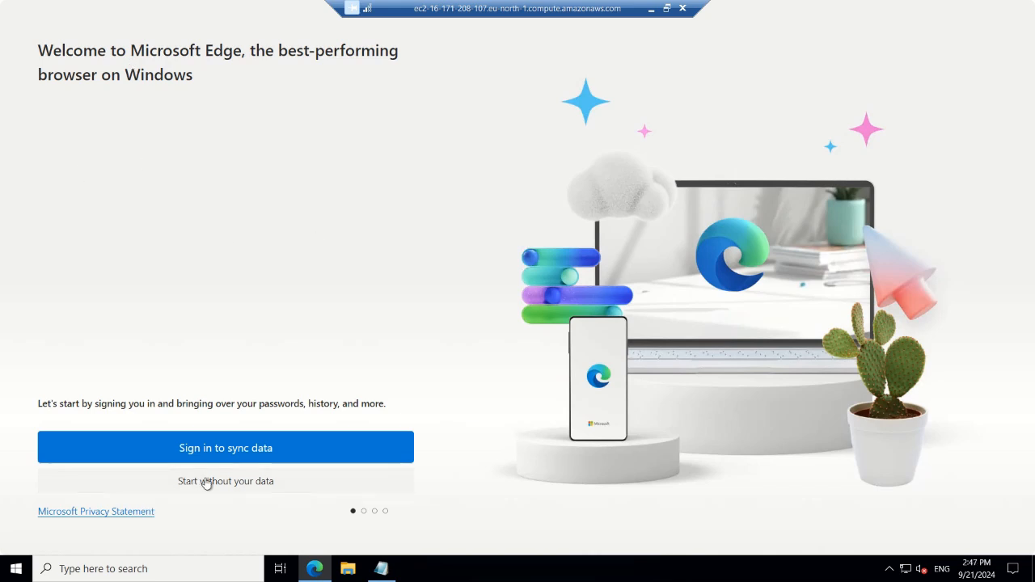
mouse_move(455, 5)
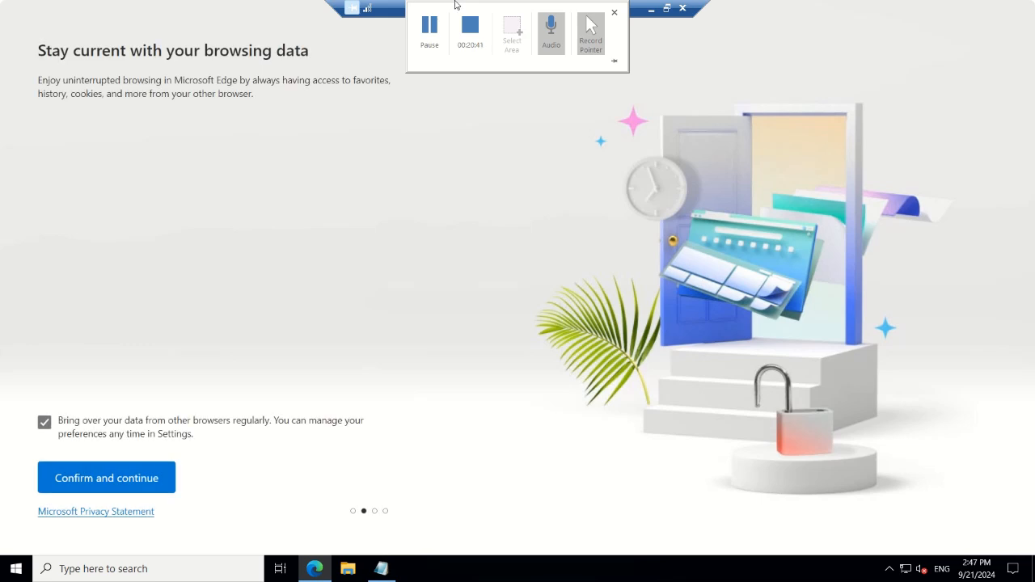
click(93, 481)
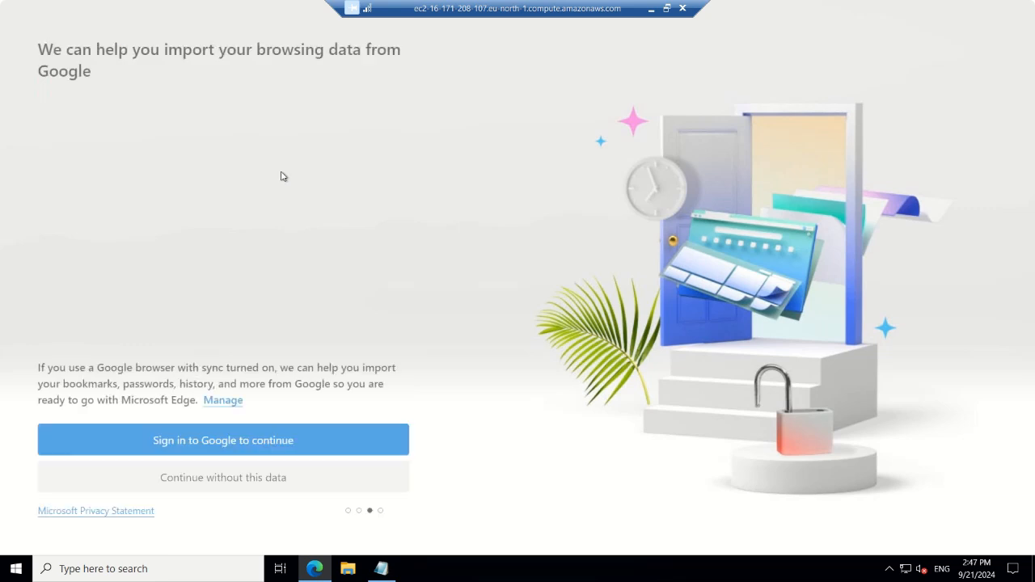
click(227, 485)
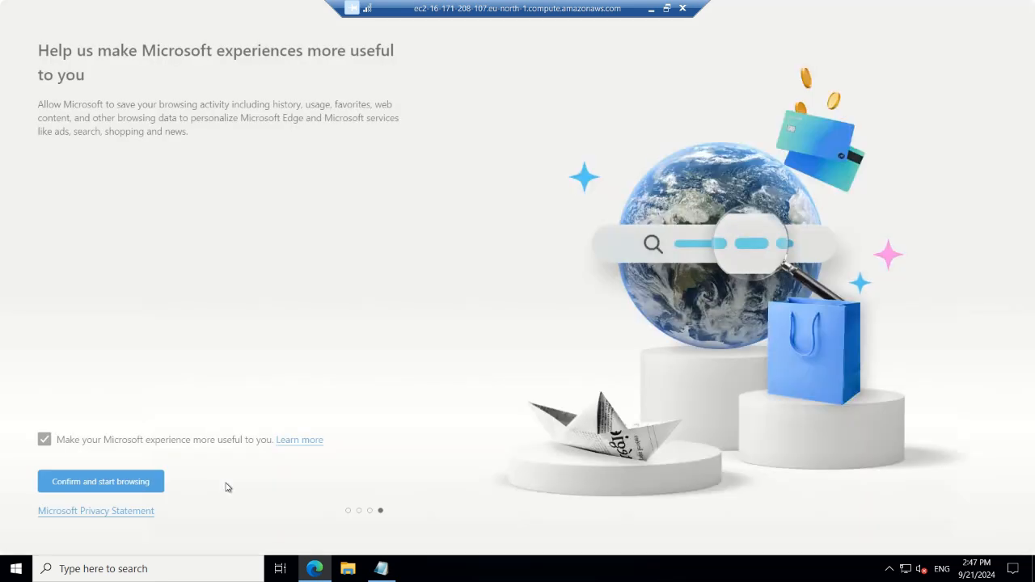
click(110, 488)
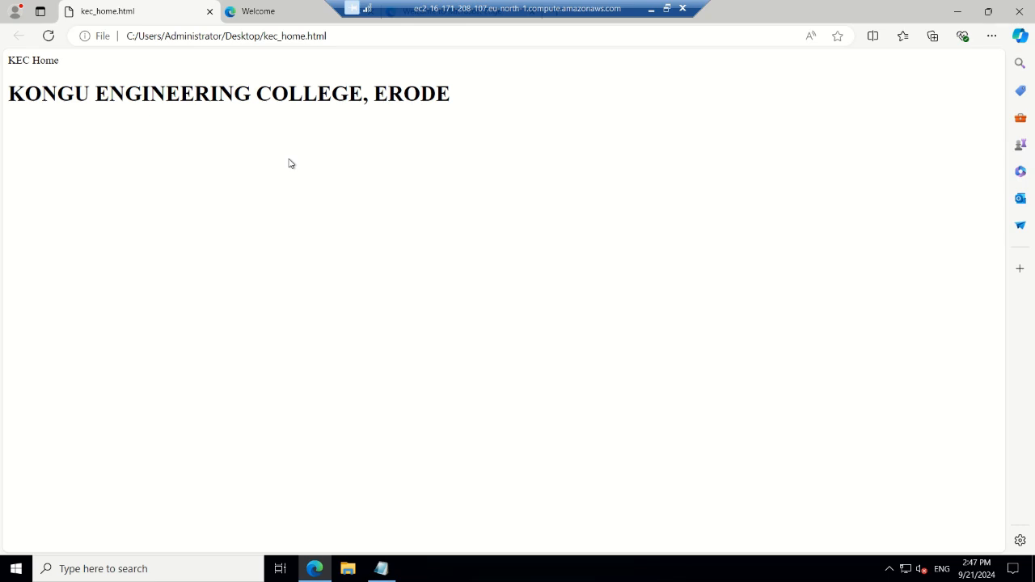
Search the remote server's applications for "wor" and dismiss the search.
click(168, 561)
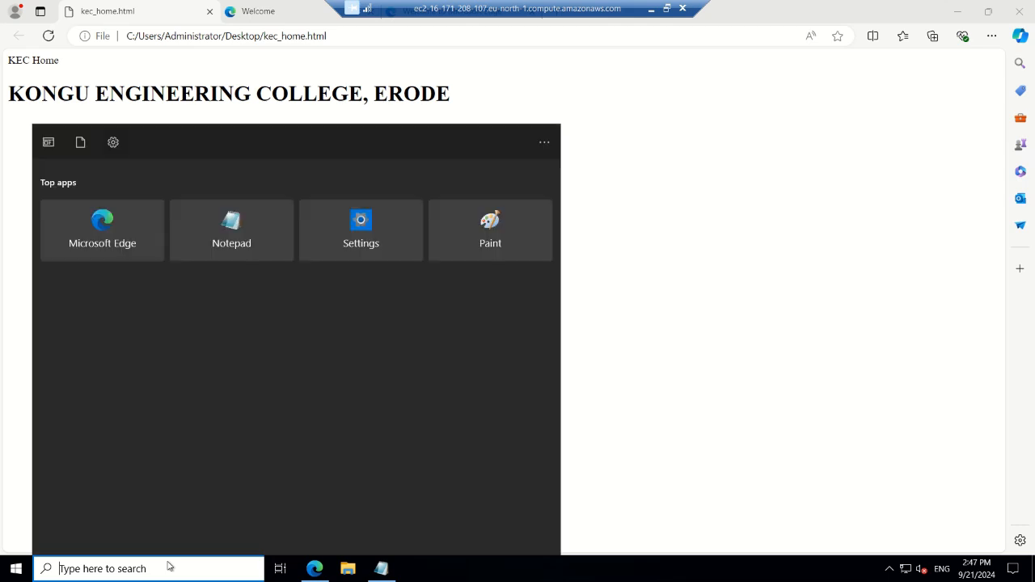
text(wor)
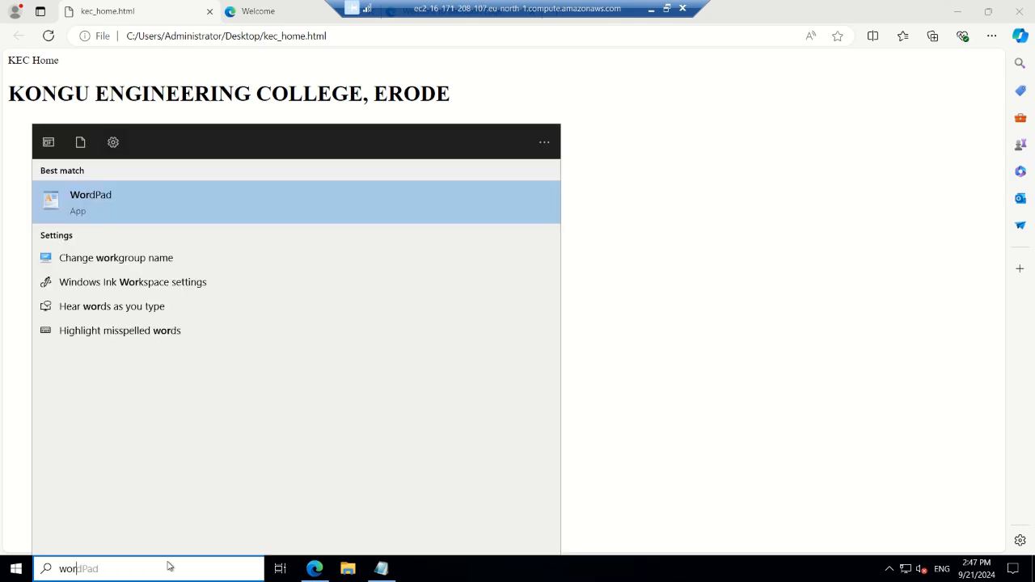
click(664, 314)
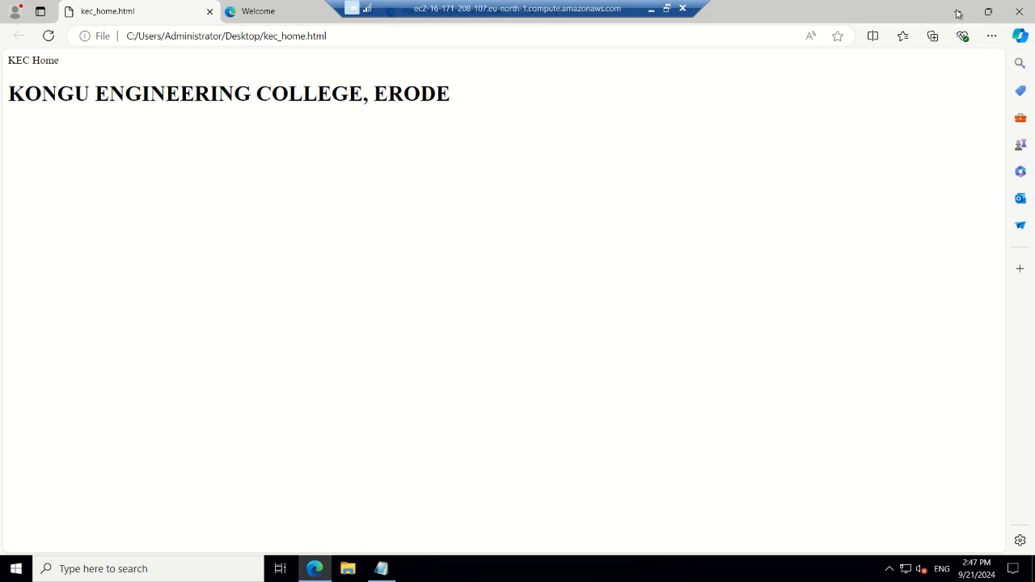
Close Microsoft Edge on the server and disconnect the Remote Desktop session.
click(1021, 12)
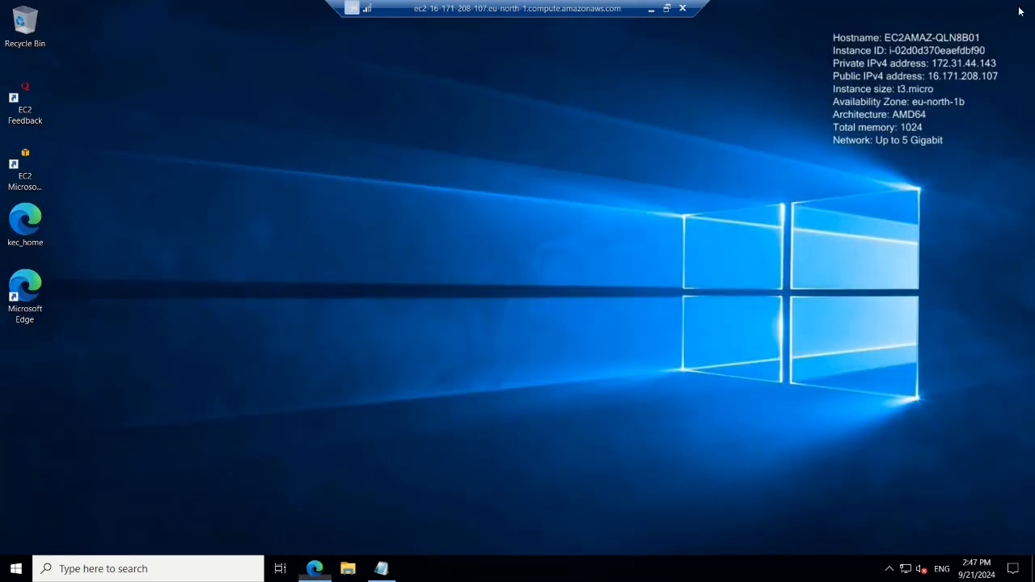
mouse_move(691, 4)
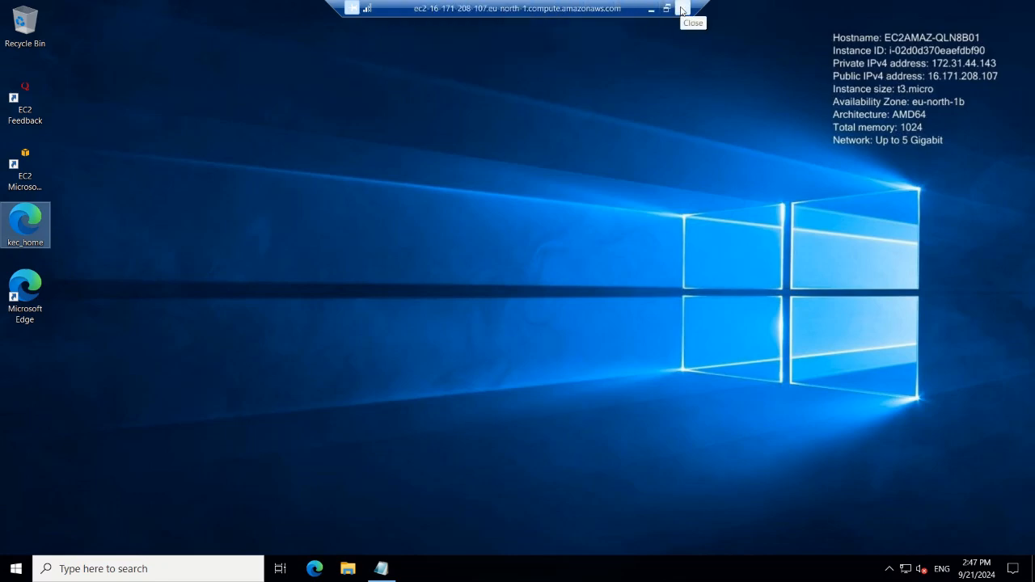
click(682, 10)
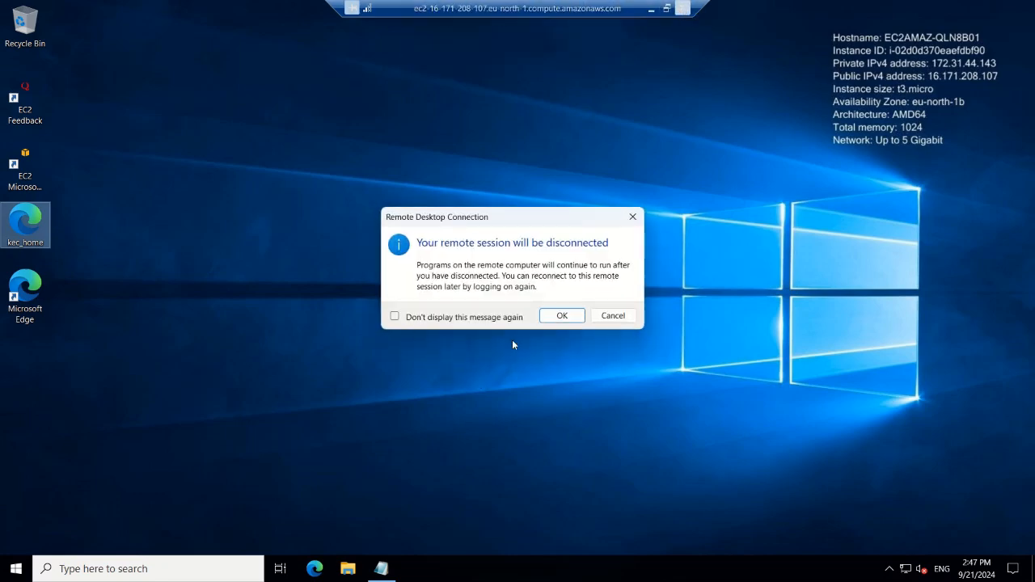
click(558, 315)
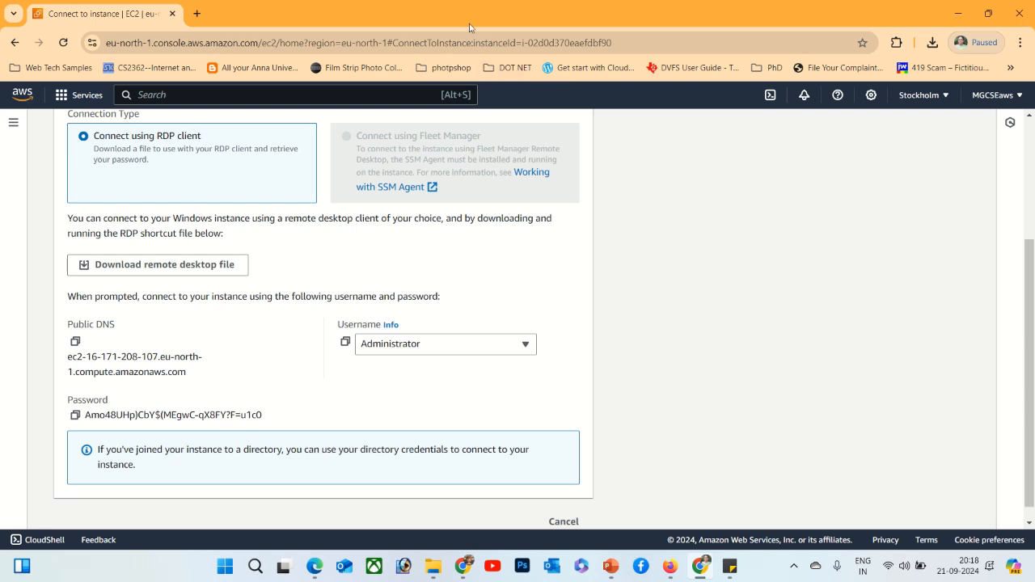
mouse_move(369, 4)
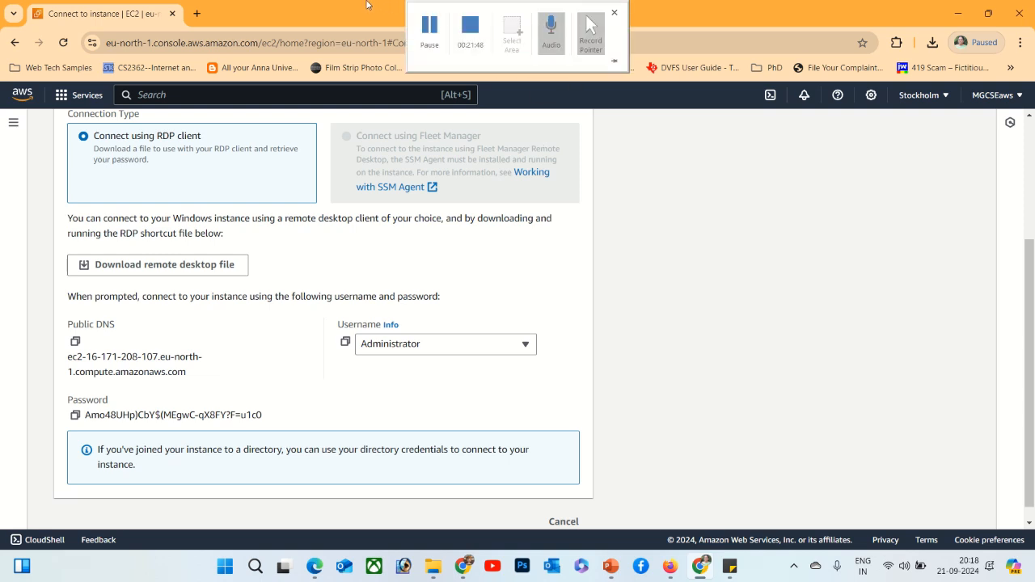
click(466, 33)
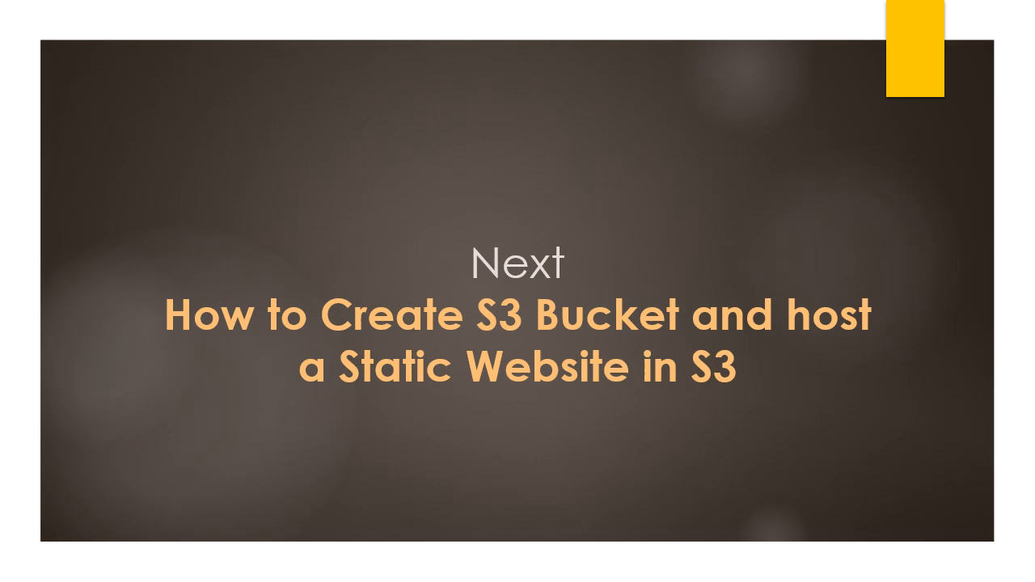
key(Right)
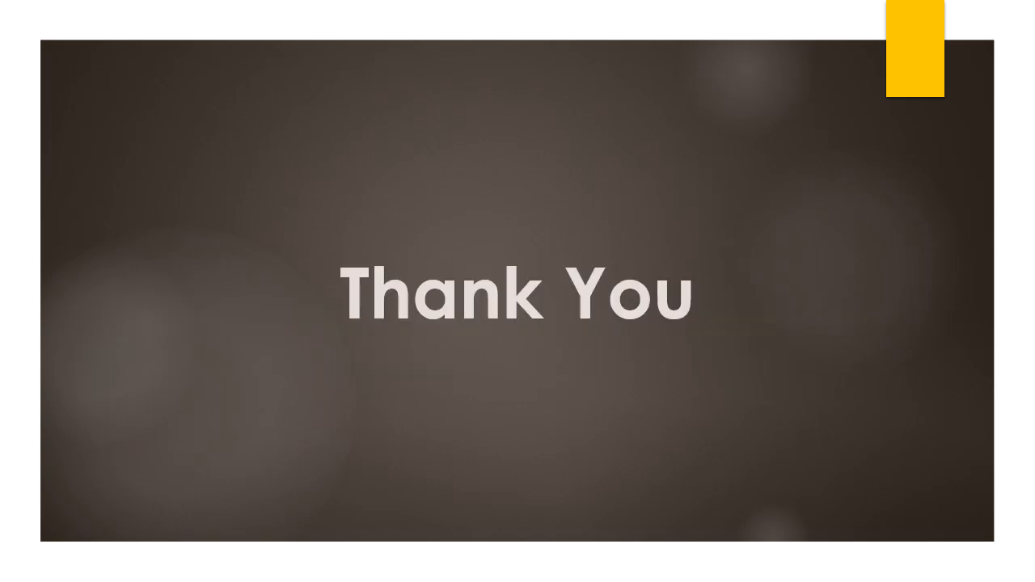